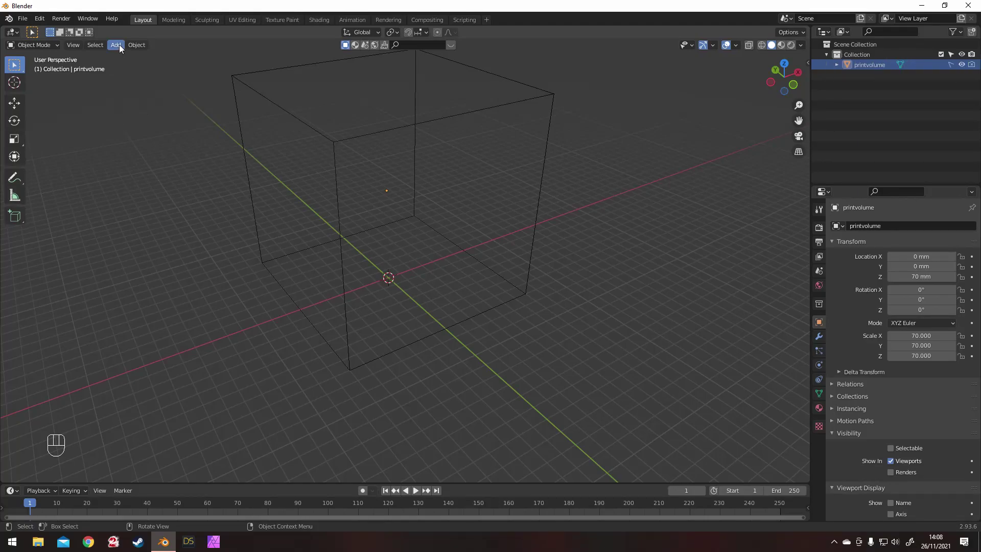
Step: Add a mesh plane at the origin and scale it uniformly by 104
{"action": "left_click", "coordinate": [119, 45]}
{"action": "mouse_move", "coordinate": [124, 55]}
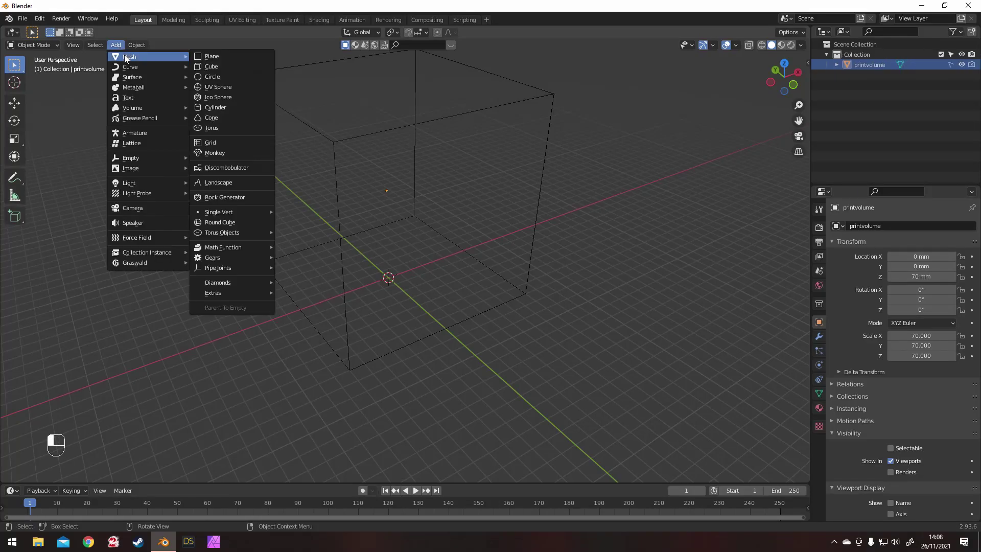
{"action": "left_click", "coordinate": [233, 54]}
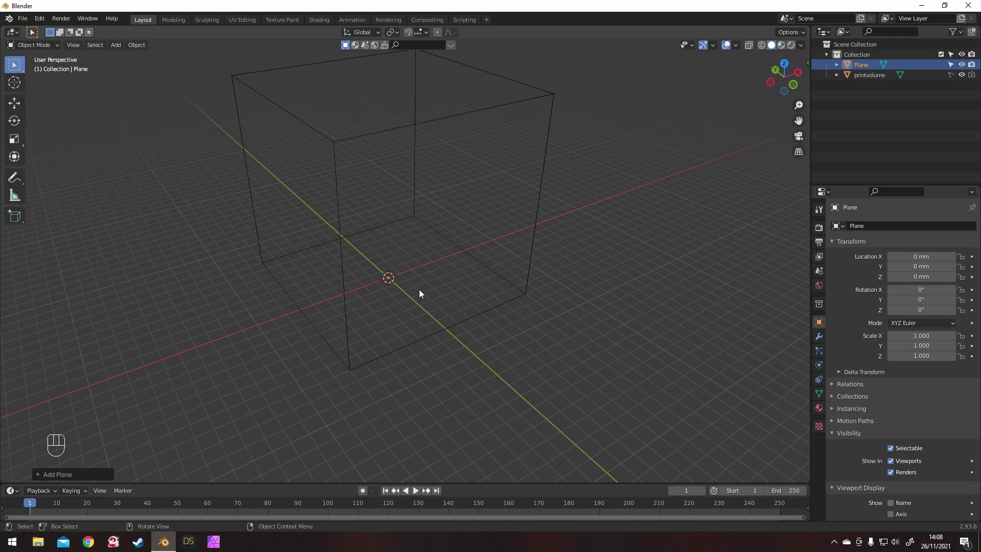
{"action": "type", "text": "s104"}
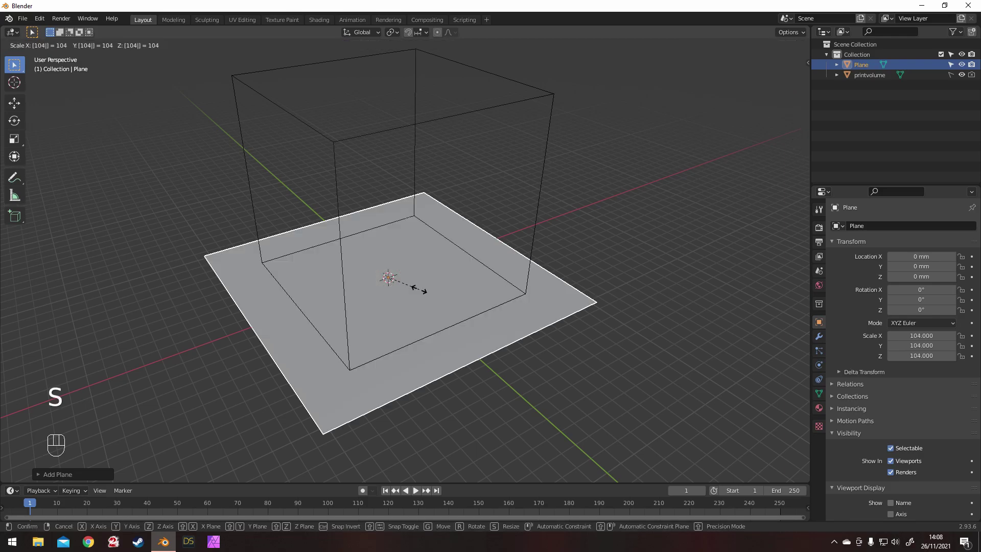
{"action": "key", "text": "Return"}
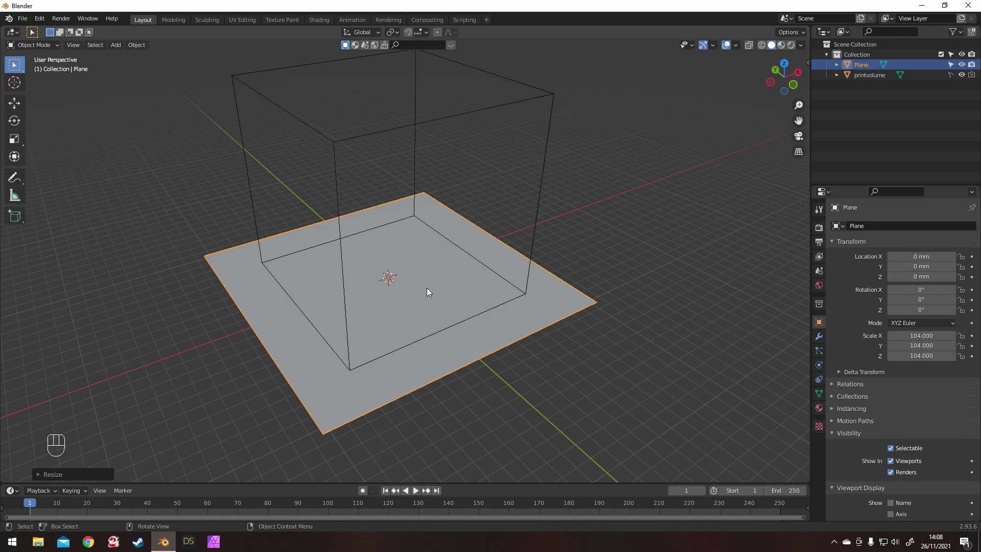
{"action": "key", "text": "n"}
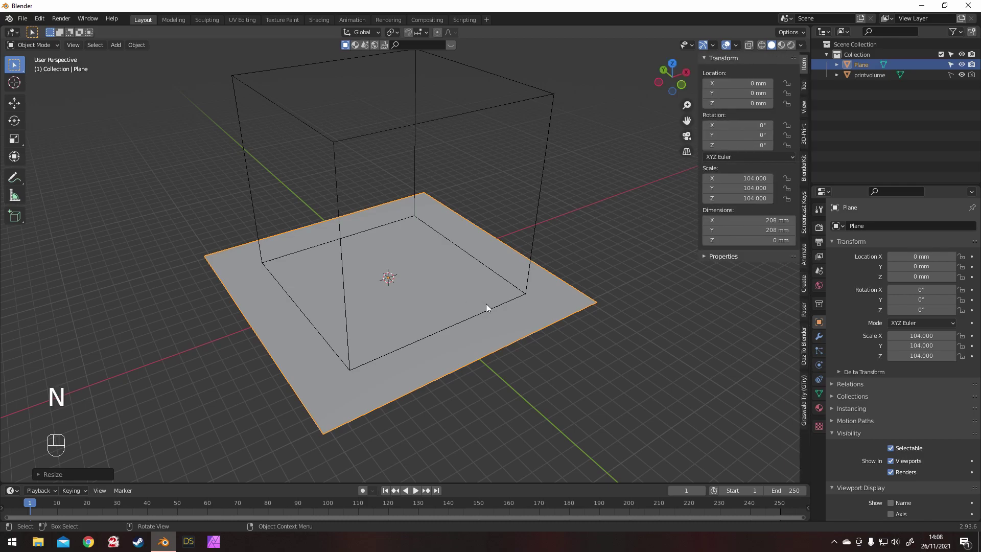
{"action": "key", "text": "n"}
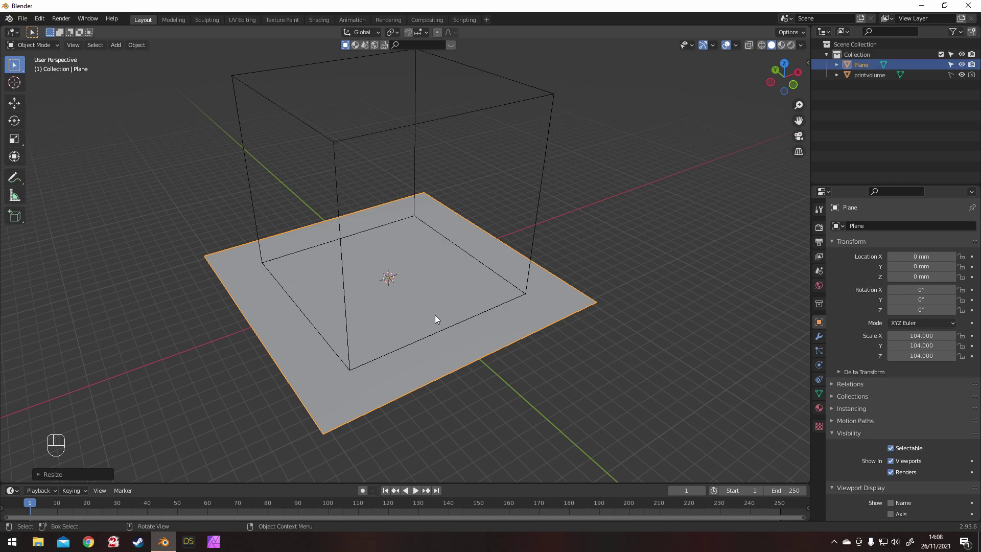
Step: Give the plane rigid body physics and set its type to Passive
{"action": "left_click", "coordinate": [818, 350]}
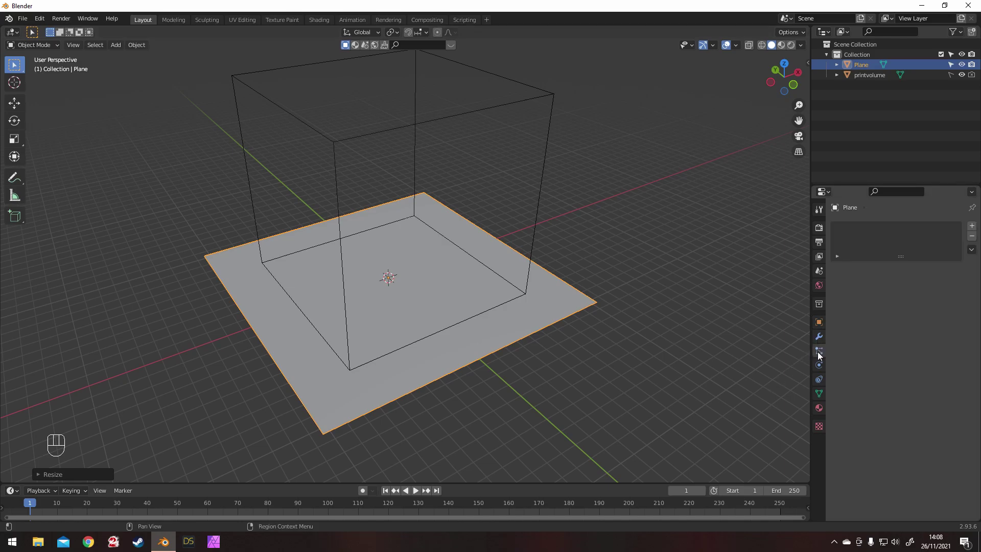
{"action": "left_click", "coordinate": [819, 366]}
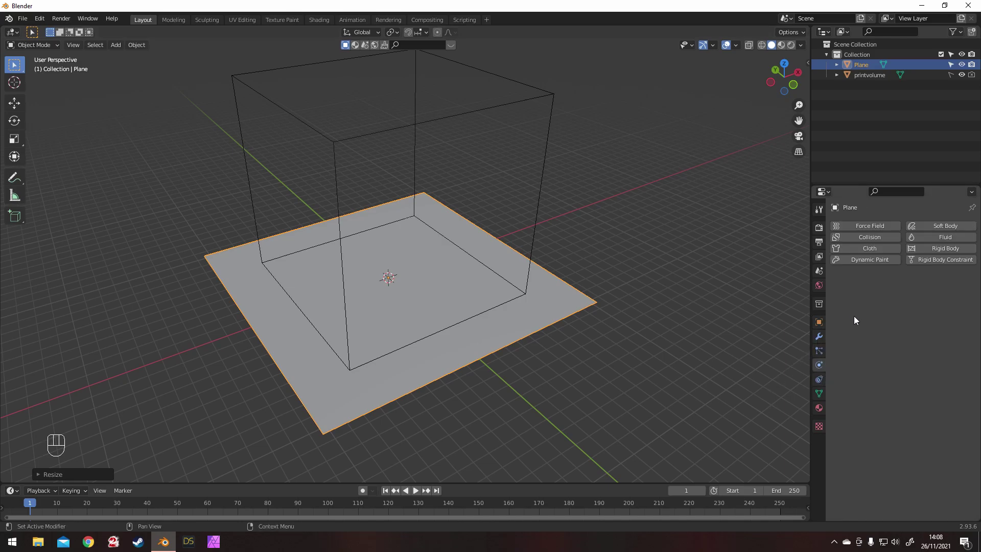
{"action": "left_click", "coordinate": [944, 247]}
{"action": "left_click", "coordinate": [910, 291]}
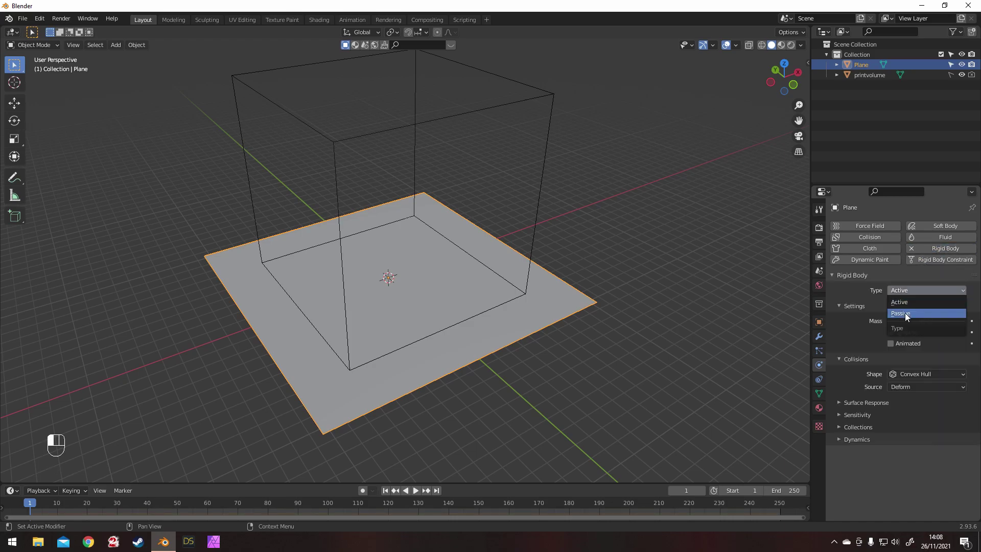
{"action": "left_click", "coordinate": [906, 313]}
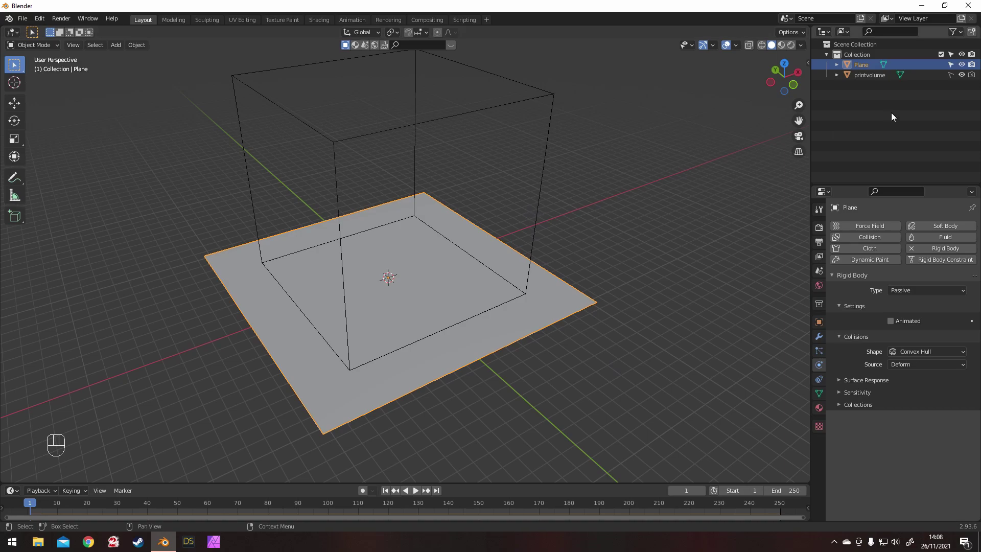
Step: Add an ico sphere, scale it up freehand and move it above the plane inside the print volume box
{"action": "left_click", "coordinate": [119, 44]}
{"action": "mouse_move", "coordinate": [124, 53]}
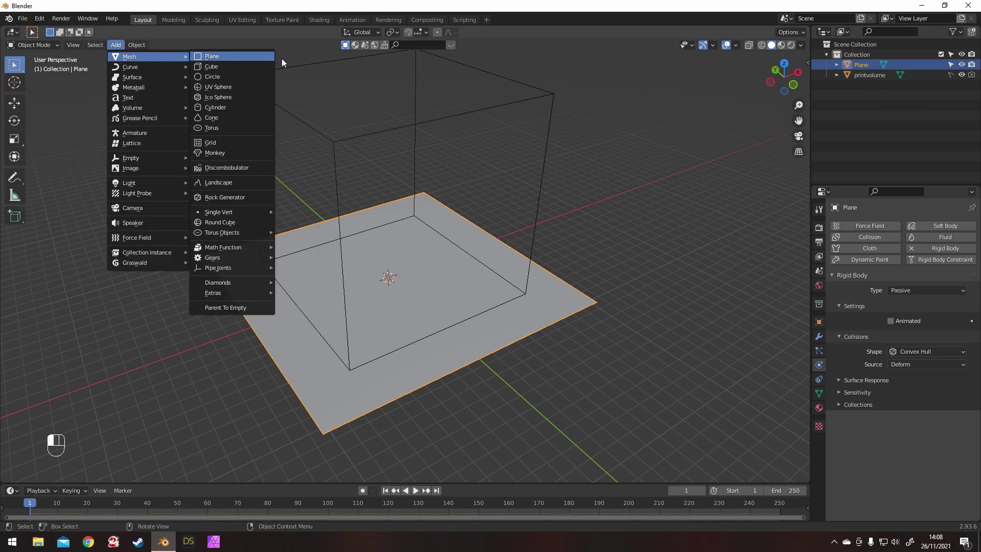
{"action": "left_click", "coordinate": [256, 95]}
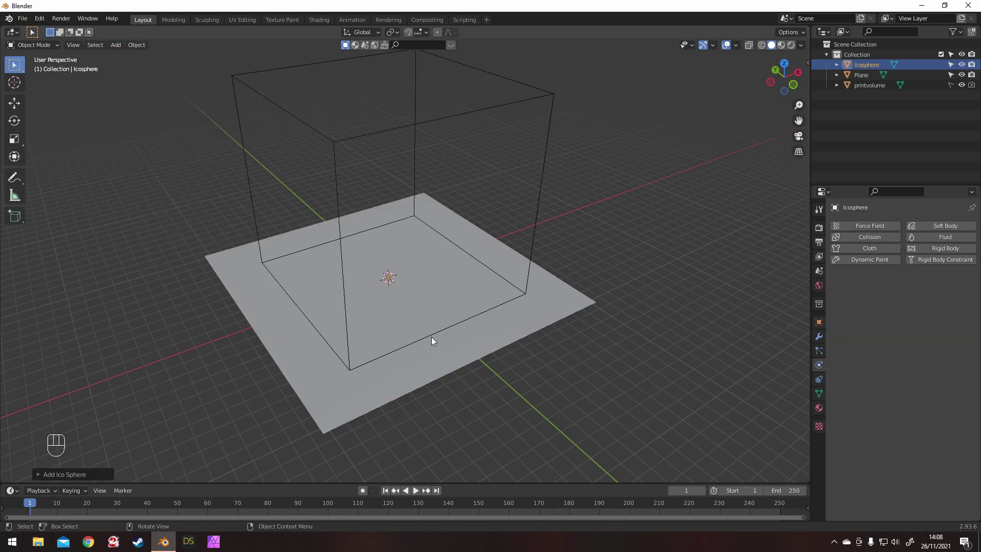
{"action": "key", "text": "s"}
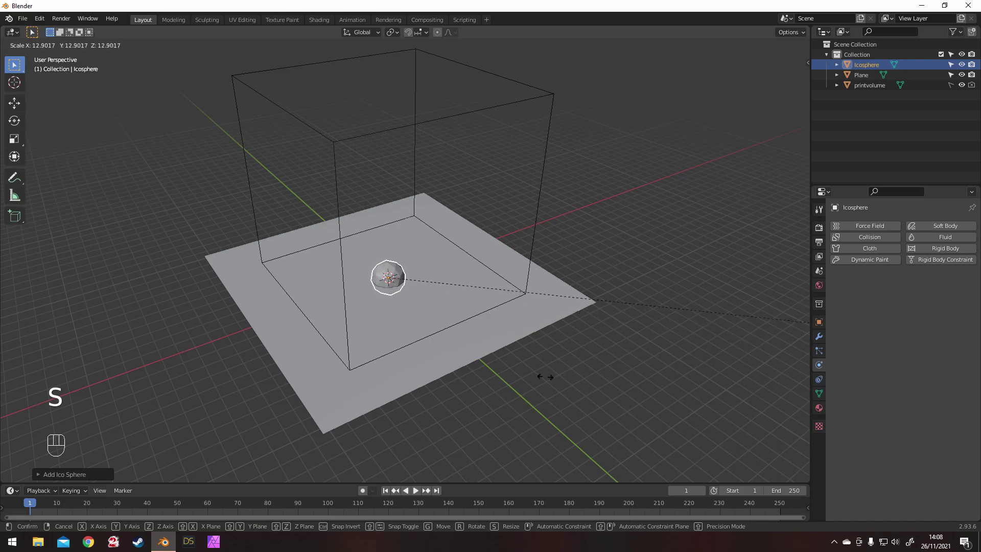
{"action": "left_click", "coordinate": [716, 369]}
{"action": "key", "text": "g"}
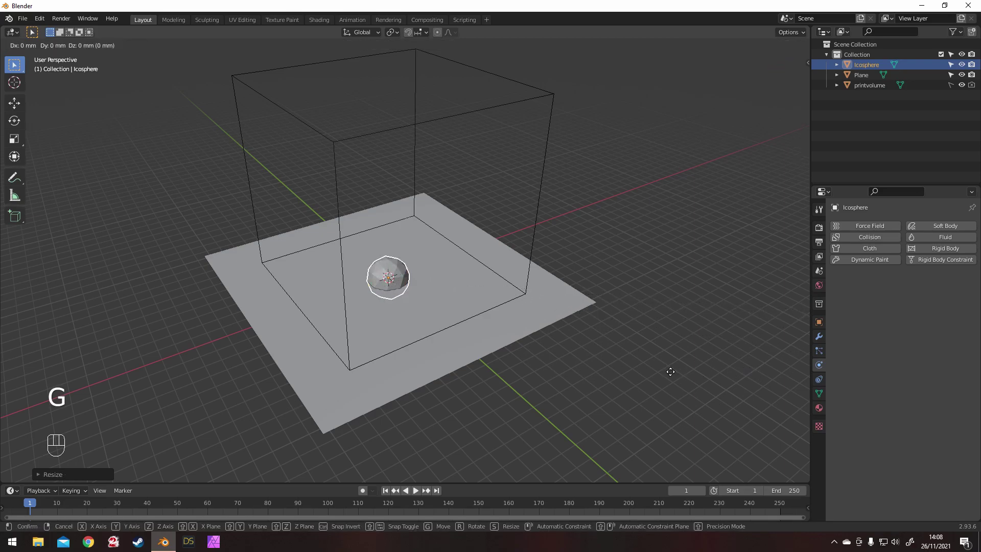
{"action": "left_click", "coordinate": [650, 278]}
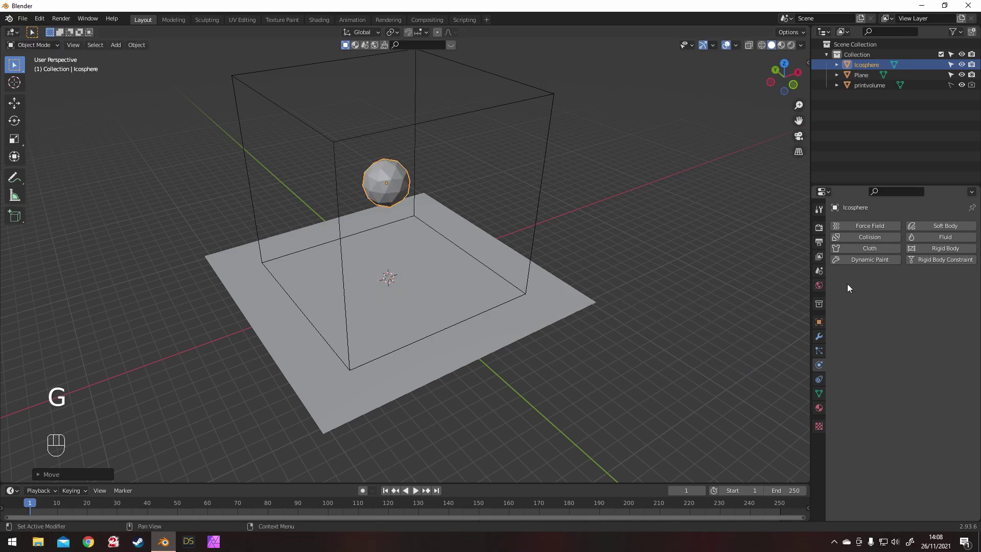
{"action": "left_click", "coordinate": [820, 338]}
{"action": "left_click", "coordinate": [878, 228]}
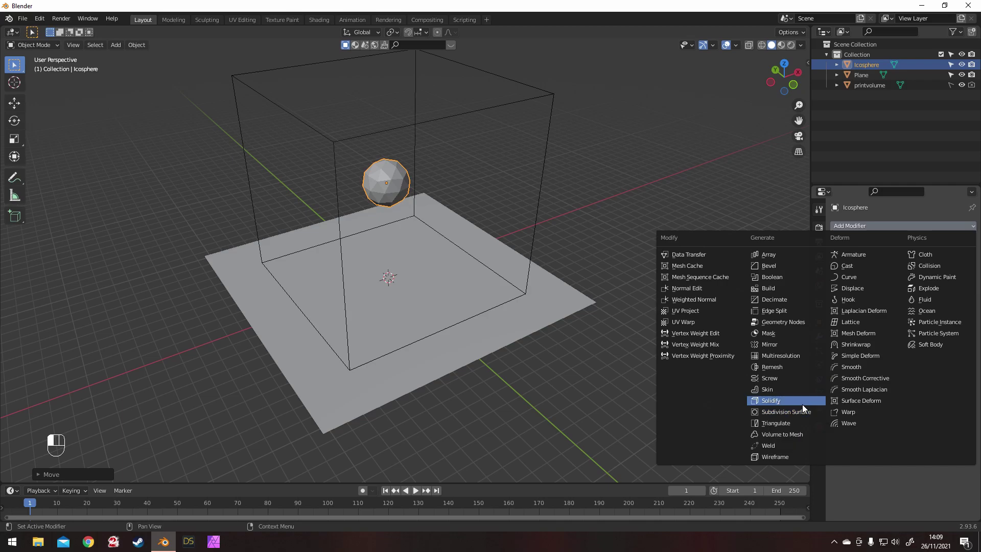
{"action": "left_click", "coordinate": [819, 366]}
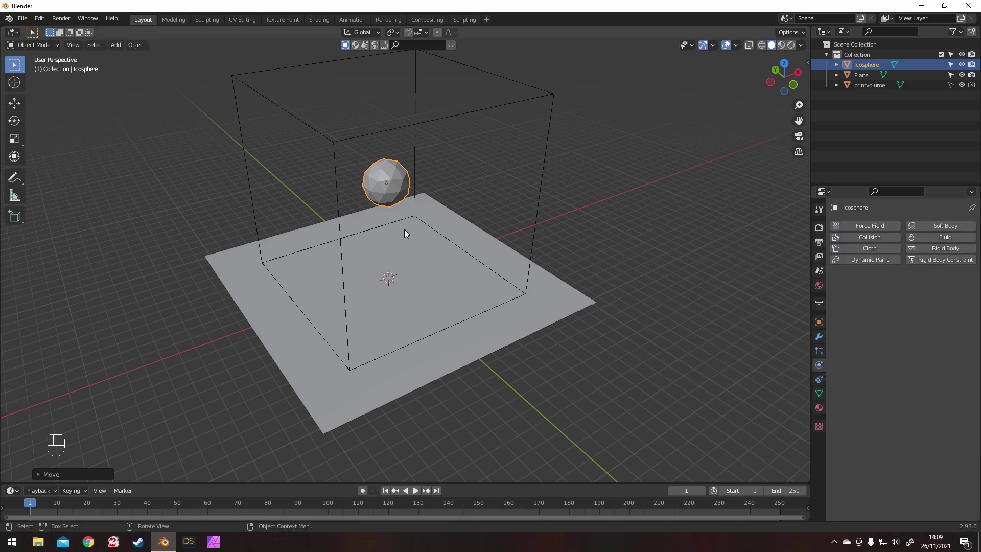
Step: Create a new collection and move the icosphere into it, making that collection the active one
{"action": "right_click", "coordinate": [857, 109]}
{"action": "left_click", "coordinate": [857, 110]}
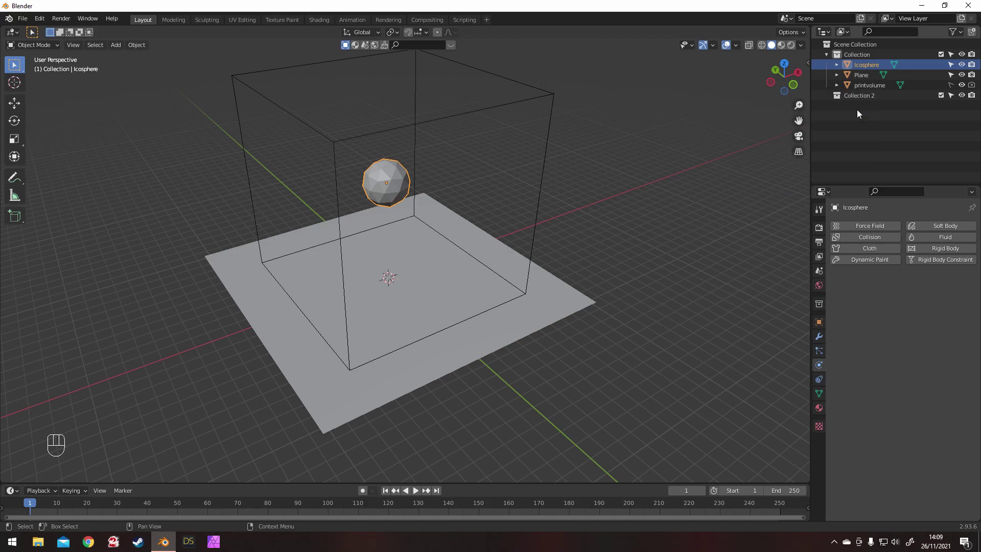
{"action": "left_click_drag", "start_coordinate": [866, 64], "coordinate": [862, 95]}
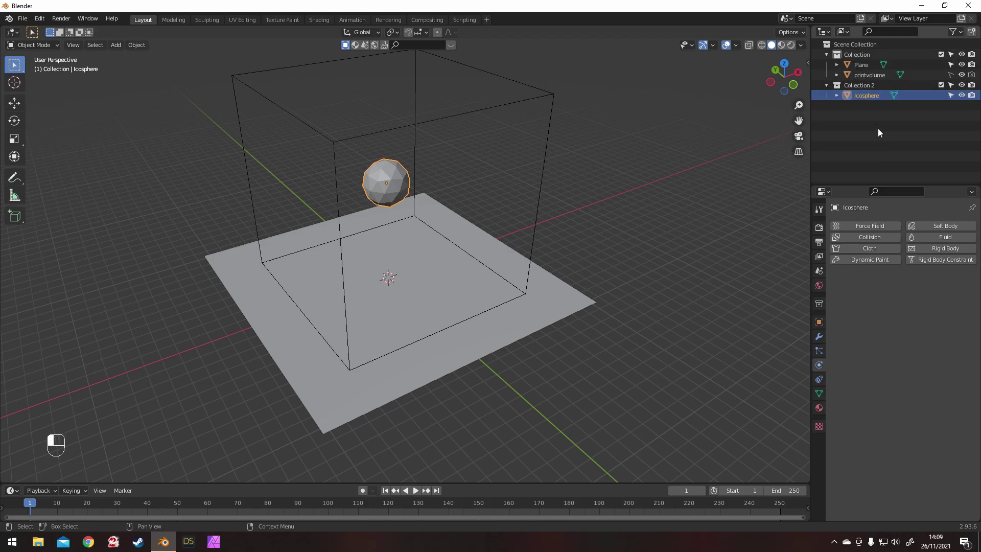
{"action": "left_click", "coordinate": [878, 127]}
{"action": "left_click", "coordinate": [860, 85]}
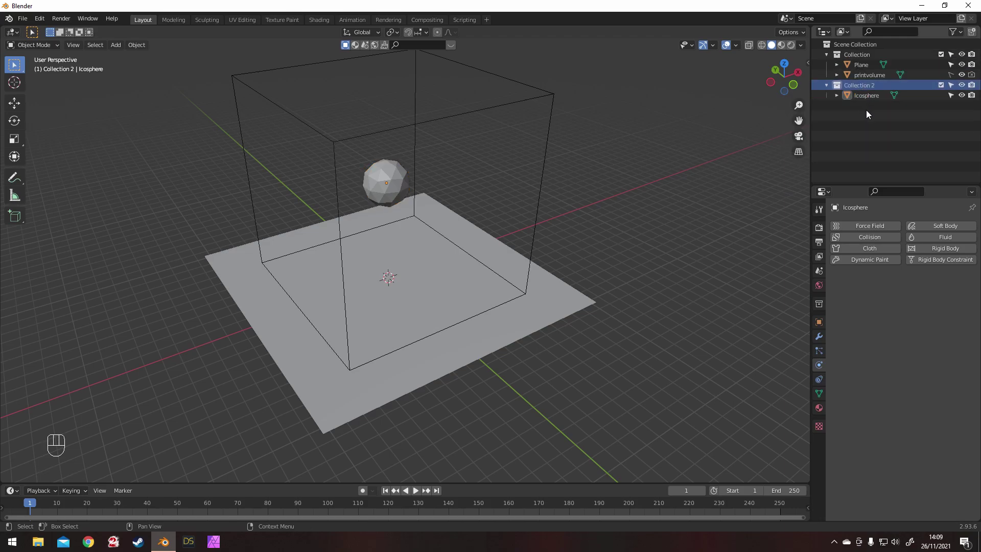
Step: Break the icosphere into pieces with Cell Fracture, using a point source limit of 7
{"action": "left_click", "coordinate": [394, 182]}
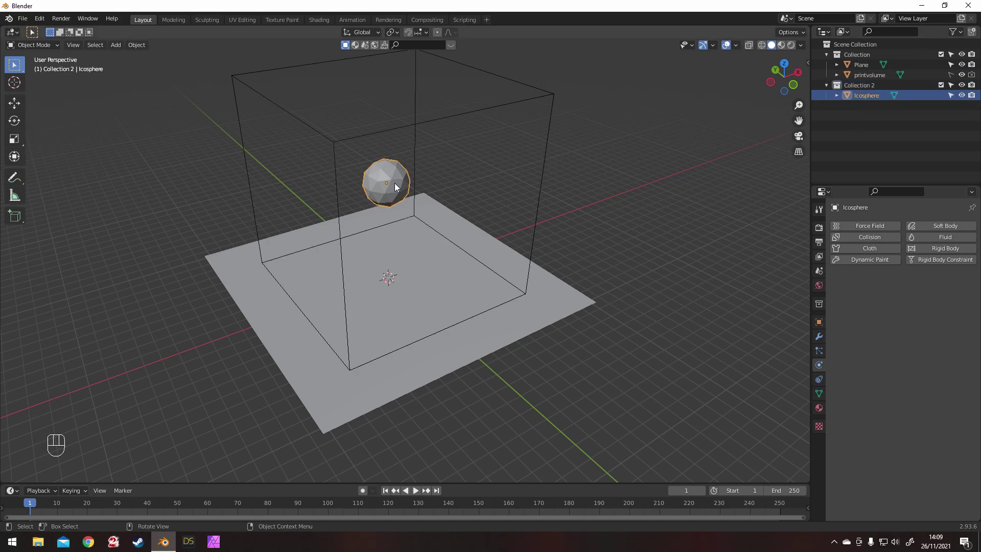
{"action": "left_click", "coordinate": [116, 45]}
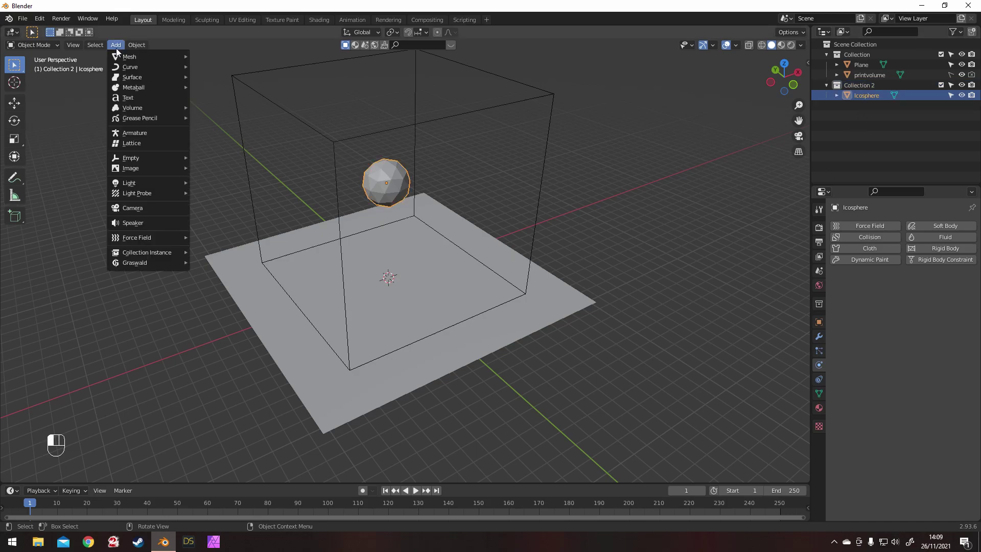
{"action": "mouse_move", "coordinate": [101, 46]}
{"action": "mouse_move", "coordinate": [130, 44]}
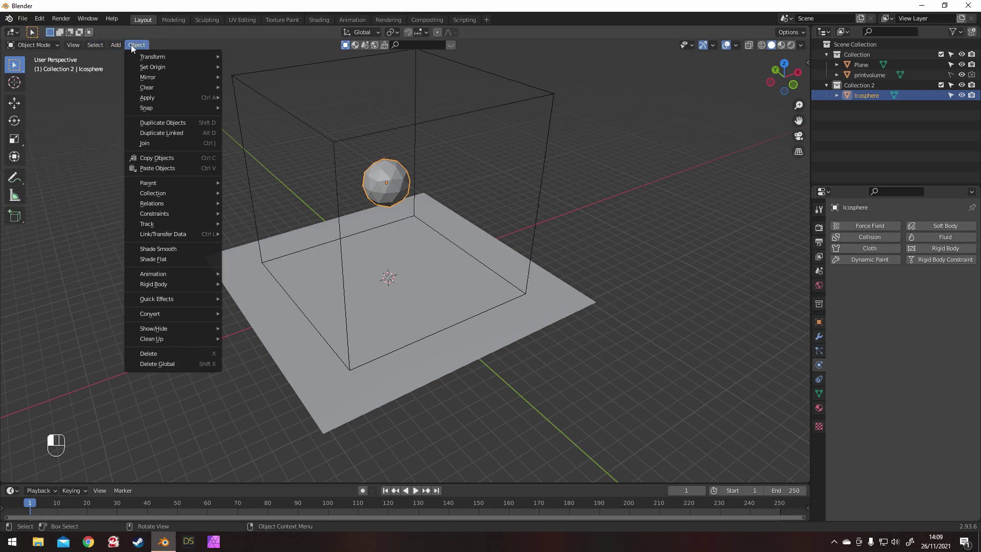
{"action": "mouse_move", "coordinate": [193, 299]}
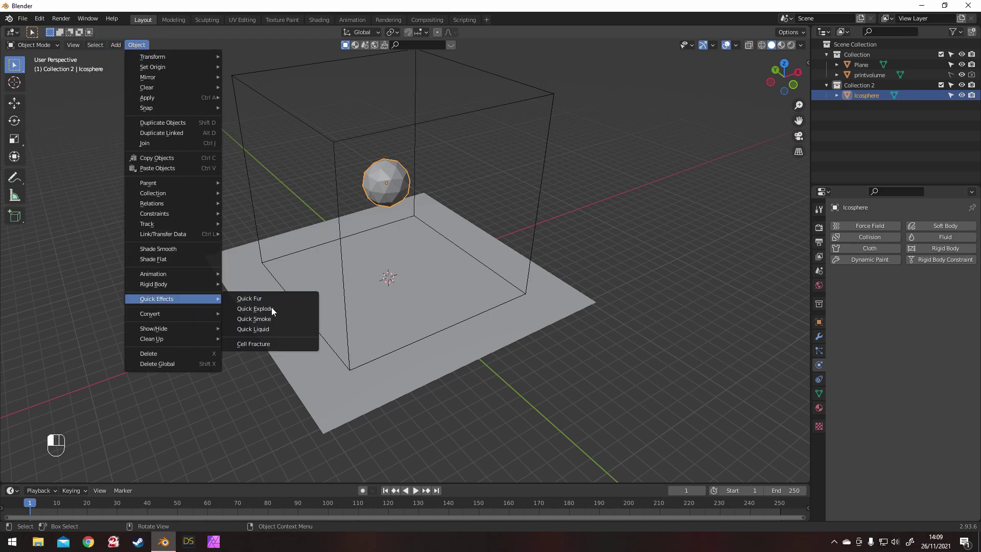
{"action": "left_click", "coordinate": [260, 345]}
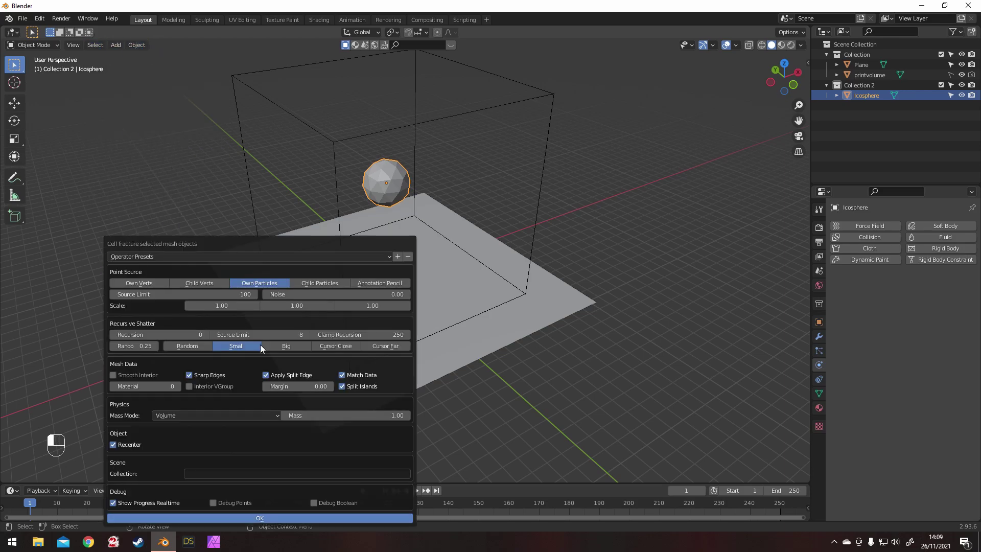
{"action": "left_click", "coordinate": [169, 294]}
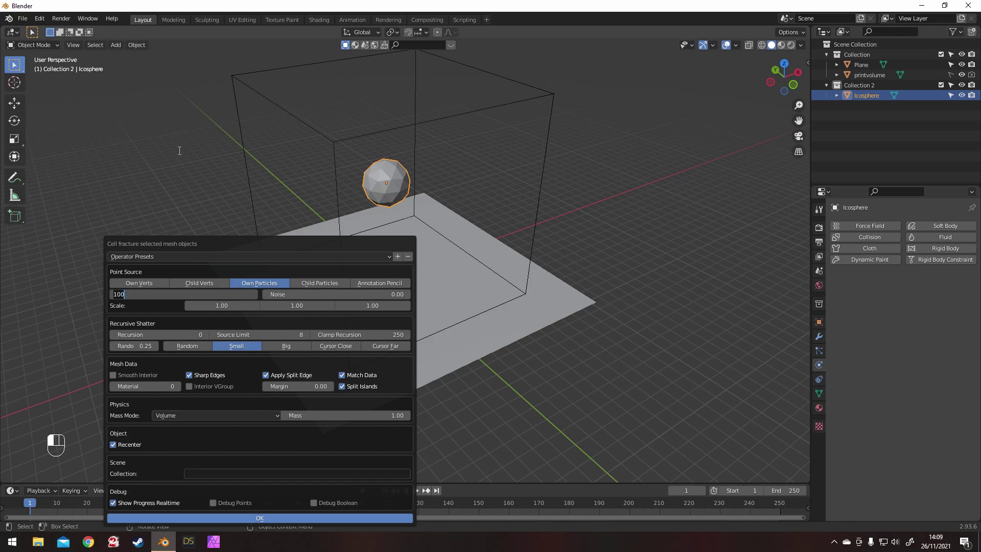
{"action": "type", "text": "7"}
{"action": "key", "text": "Return"}
{"action": "left_click", "coordinate": [238, 515]}
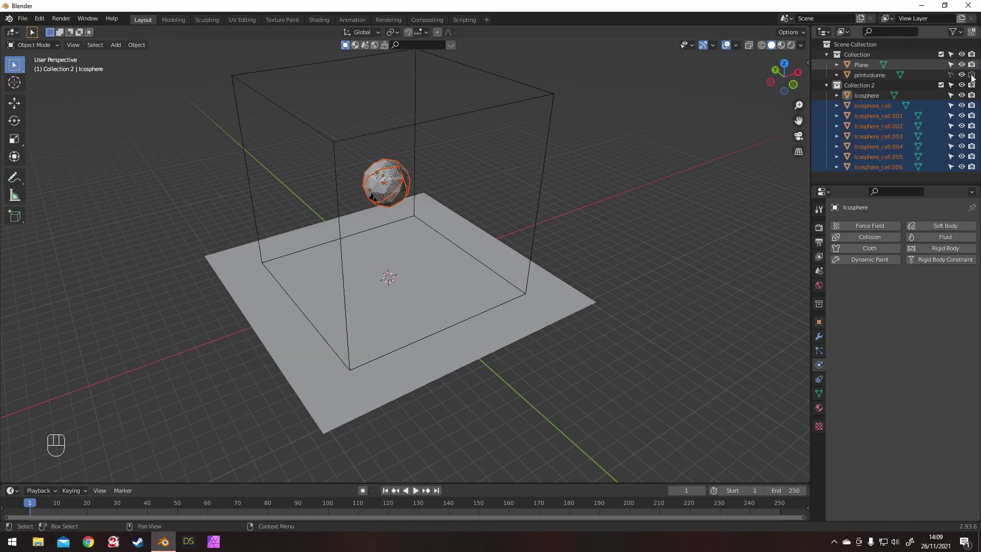
Step: Hide the original icosphere, select all its fracture cells and add an Active rigid body to the first cell
{"action": "left_click", "coordinate": [962, 96]}
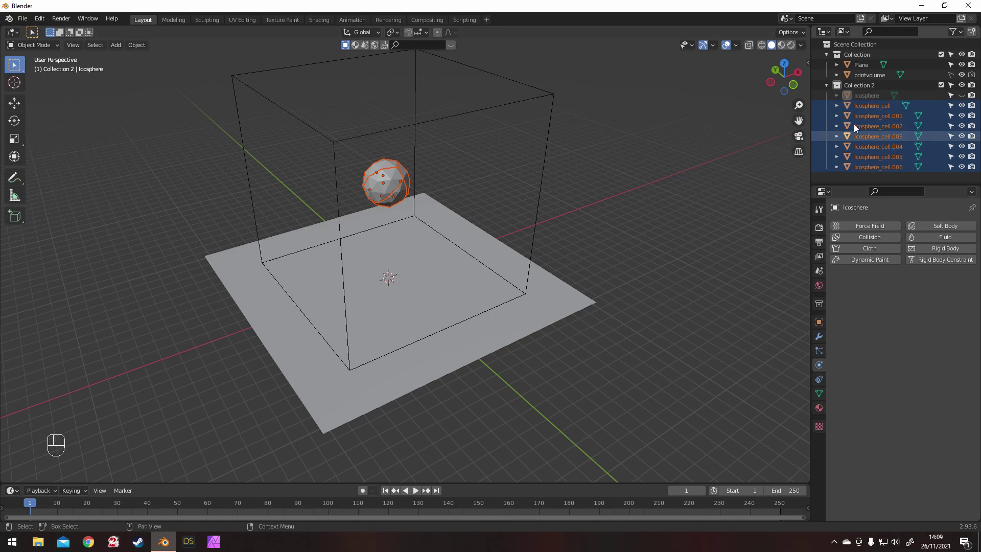
{"action": "left_click", "coordinate": [864, 109]}
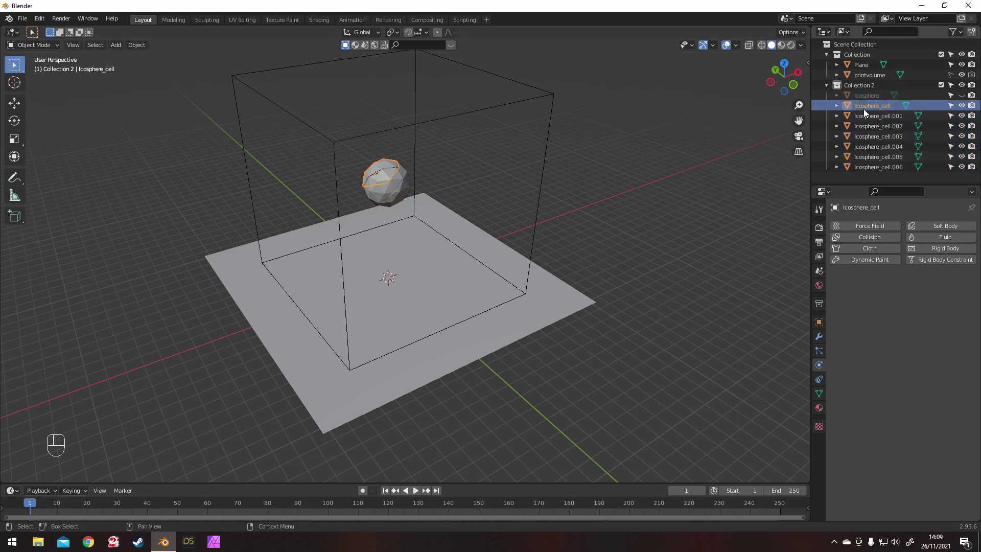
{"action": "left_click", "coordinate": [885, 167], "text": "shift"}
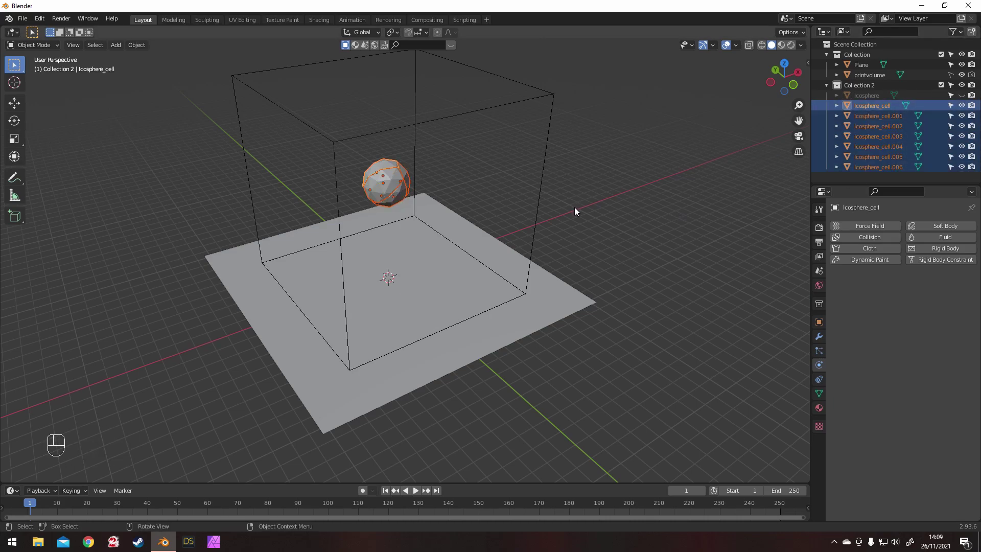
{"action": "left_click", "coordinate": [939, 248]}
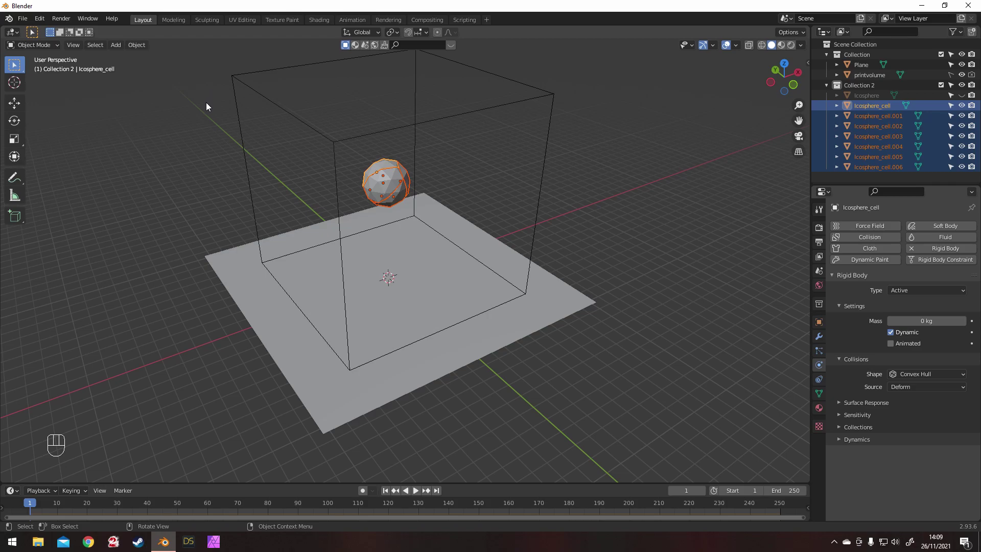
Step: Copy the rigid body settings from the active cell to all the selected fracture cells
{"action": "left_click", "coordinate": [137, 45]}
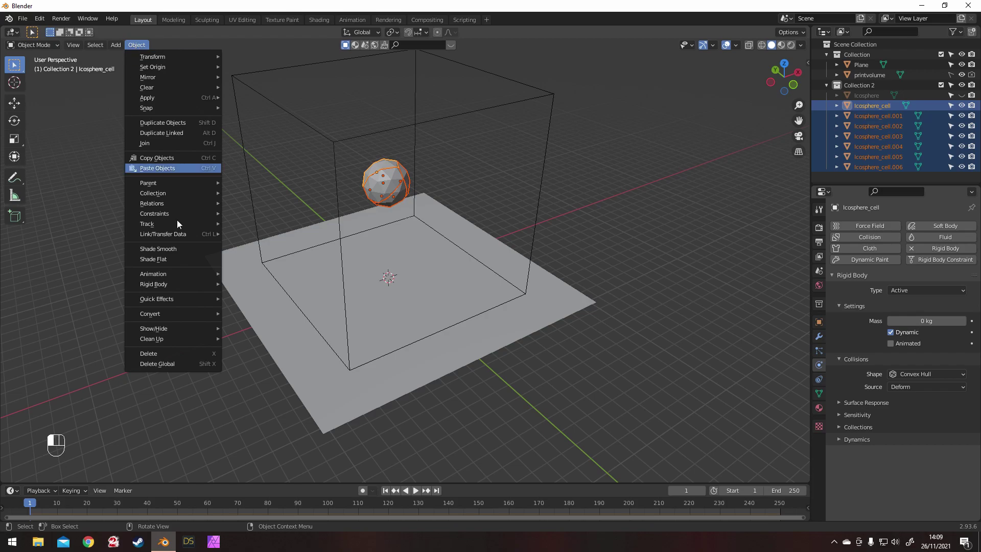
{"action": "mouse_move", "coordinate": [177, 283]}
{"action": "left_click", "coordinate": [284, 345]}
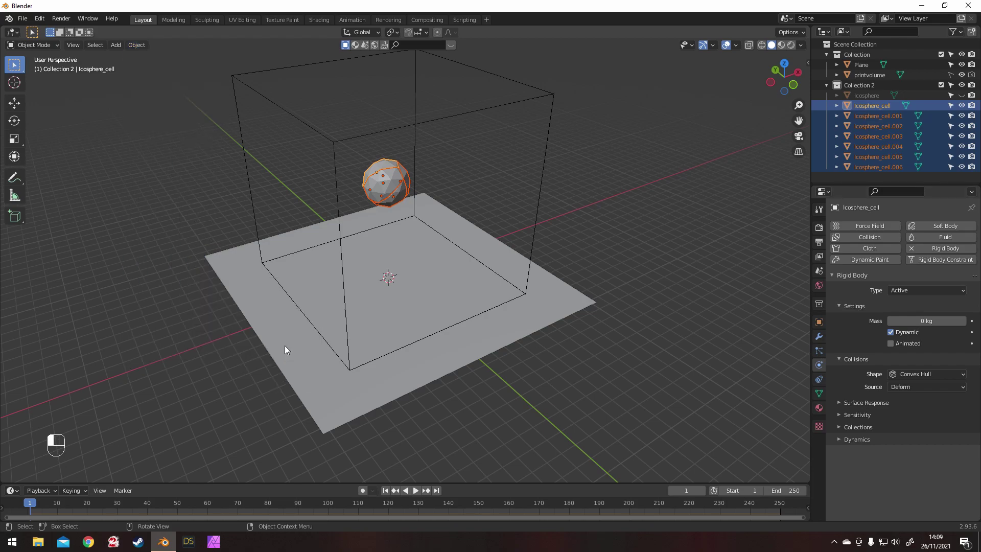
Step: Play the simulation to watch the fractured pieces fall onto the plane, stop it and return to frame 1
{"action": "left_click", "coordinate": [416, 490]}
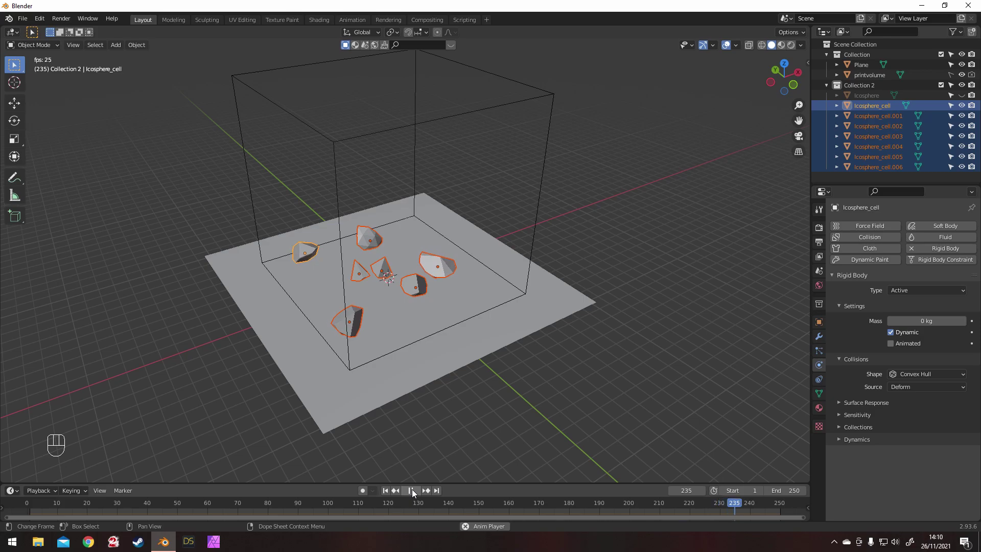
{"action": "left_click", "coordinate": [412, 490]}
{"action": "left_click", "coordinate": [386, 490]}
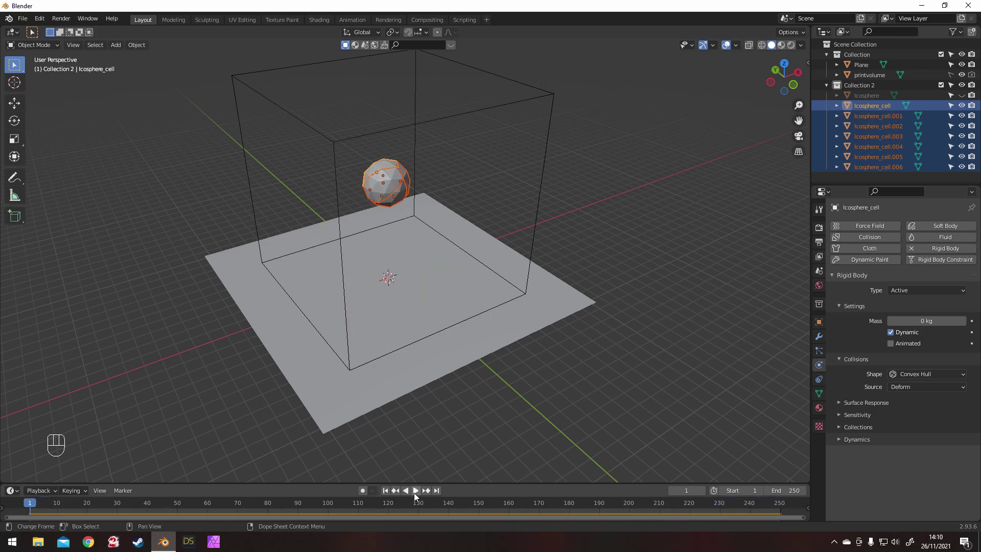
Step: Scrub the simulation to frame 250 and inspect the fallen icosphere fragments on the plane from another angle
{"action": "left_click_drag", "start_coordinate": [26, 505], "coordinate": [781, 493]}
{"action": "middle_click_drag", "start_coordinate": [381, 290], "coordinate": [529, 244]}
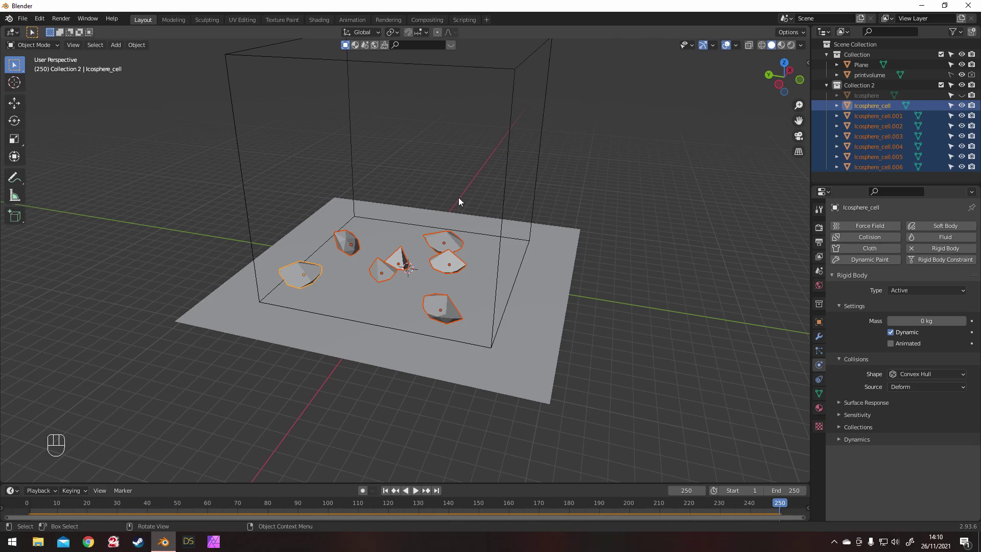
{"action": "middle_click_drag", "start_coordinate": [458, 201], "coordinate": [427, 241], "text": "shift"}
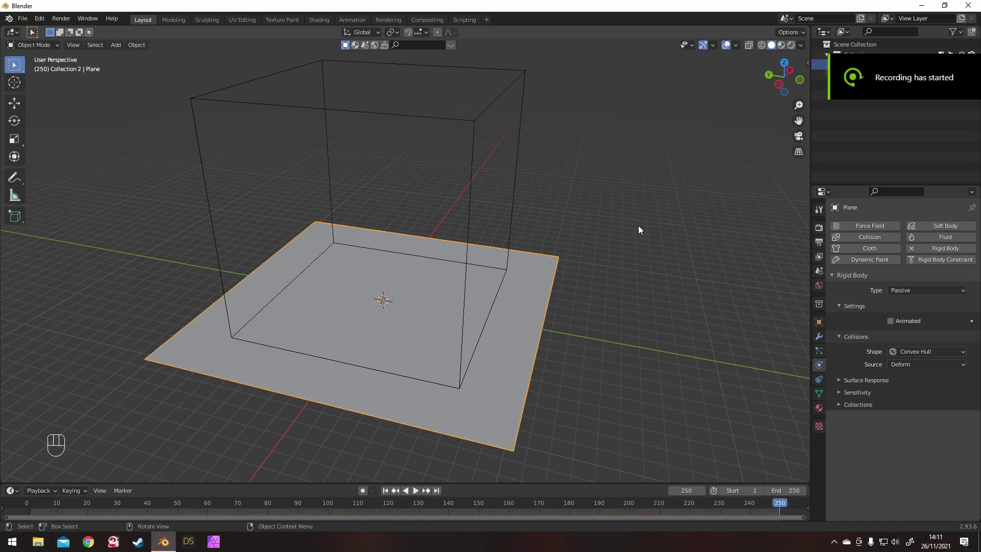
Step: Import the STL model loewe-c-no-texture.stl from the palace of justice folder in Downloads
{"action": "left_click", "coordinate": [22, 19]}
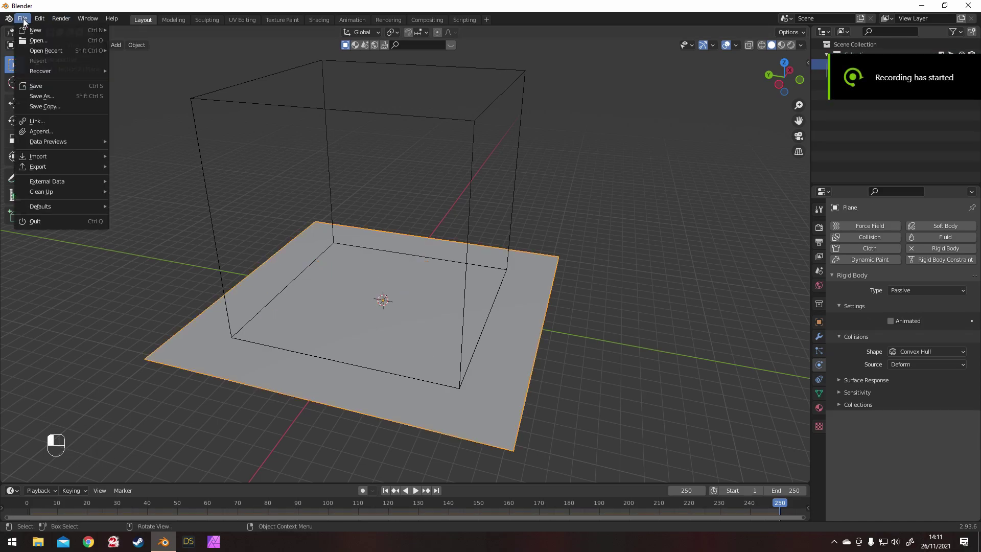
{"action": "mouse_move", "coordinate": [76, 157]}
{"action": "left_click", "coordinate": [141, 216]}
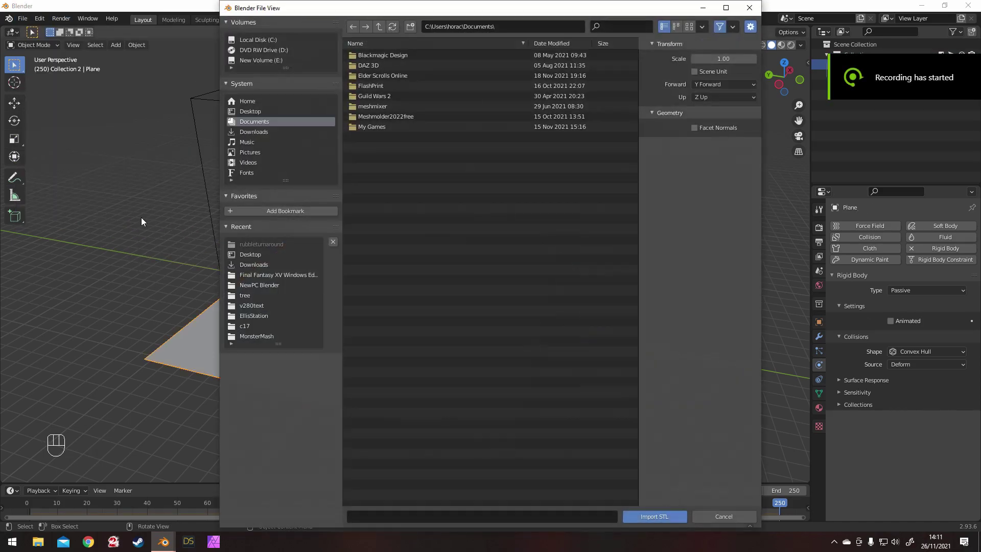
{"action": "left_click", "coordinate": [253, 265]}
{"action": "double_click", "coordinate": [462, 72]}
{"action": "left_click", "coordinate": [398, 55]}
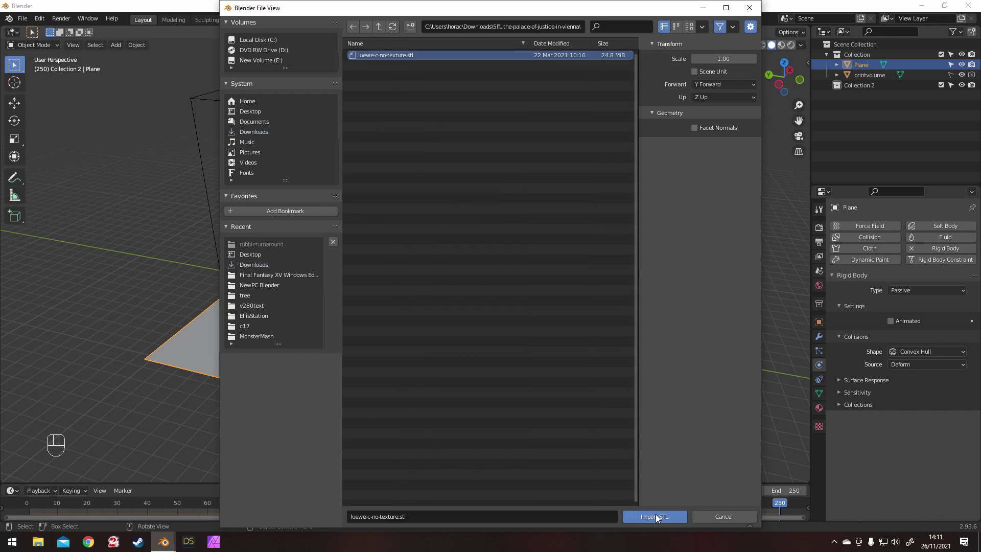
{"action": "left_click", "coordinate": [655, 516]}
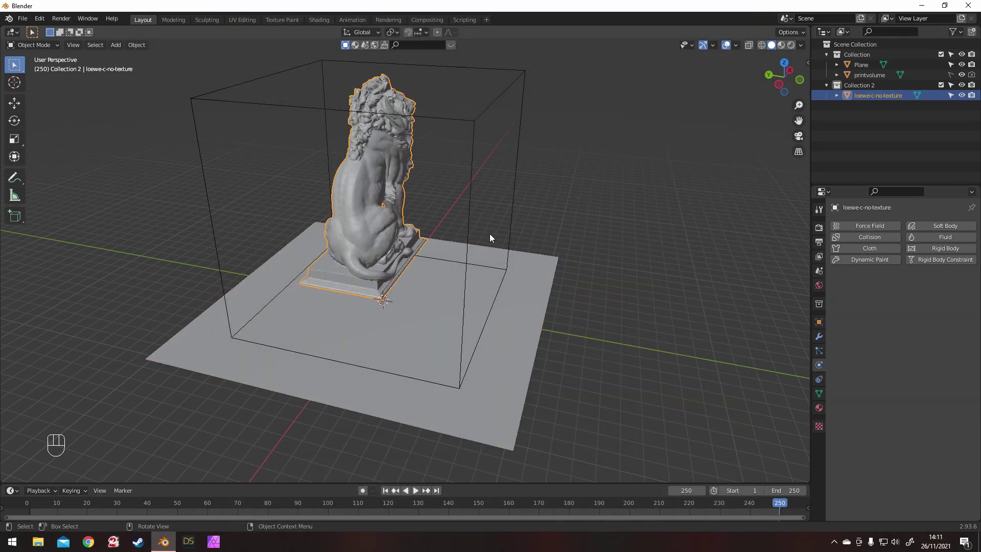
Step: Turn on the scene statistics overlay in the viewport and reselect the imported lion statue
{"action": "middle_click_drag", "start_coordinate": [490, 234], "coordinate": [429, 215]}
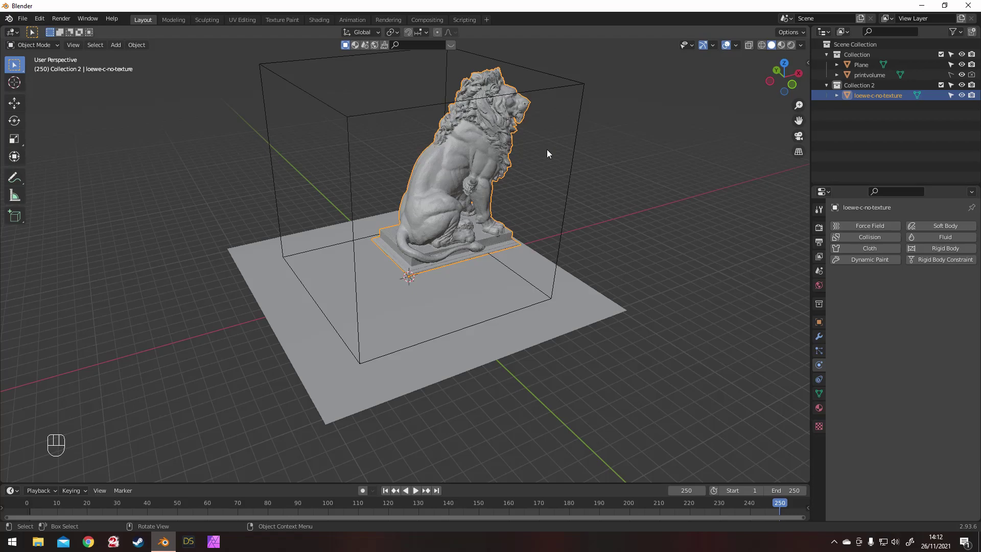
{"action": "left_click", "coordinate": [736, 45]}
{"action": "left_click", "coordinate": [677, 130]}
{"action": "key", "text": "alt+a"}
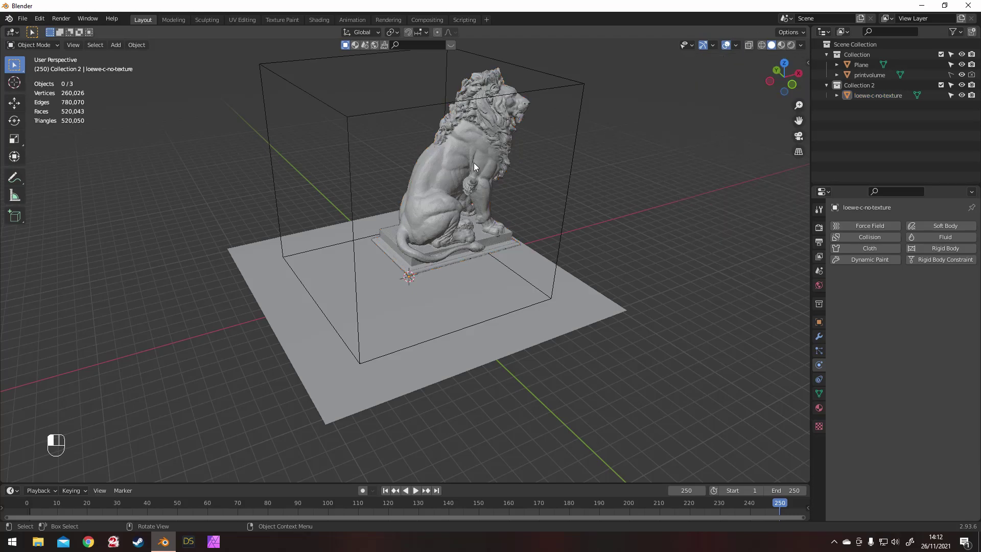
{"action": "left_click", "coordinate": [475, 164]}
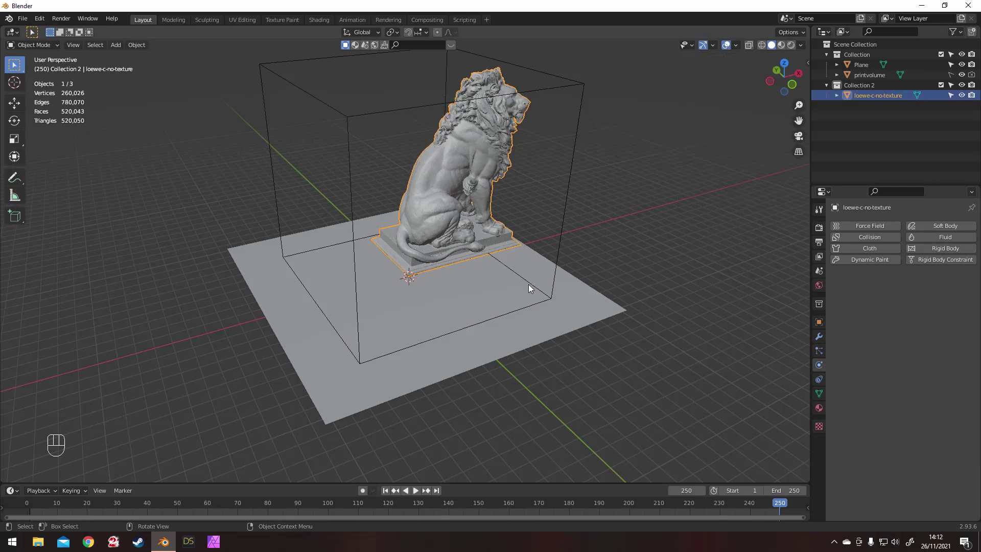
Step: Add a Decimate modifier to the lion statue and set its collapse ratio to 0.5
{"action": "left_click", "coordinate": [820, 336]}
{"action": "left_click", "coordinate": [850, 226]}
{"action": "left_click", "coordinate": [776, 300]}
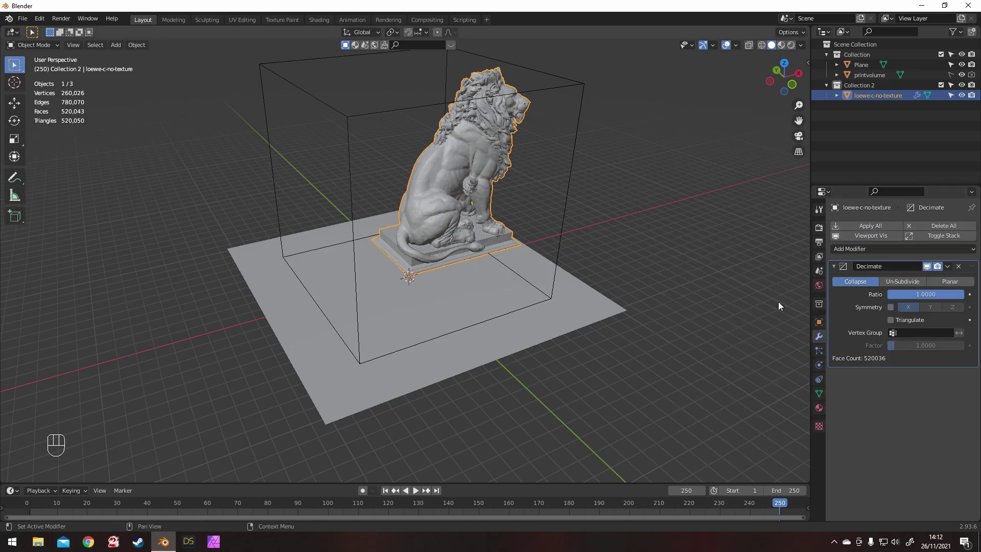
{"action": "left_click", "coordinate": [936, 298]}
{"action": "type", "text": ".5"}
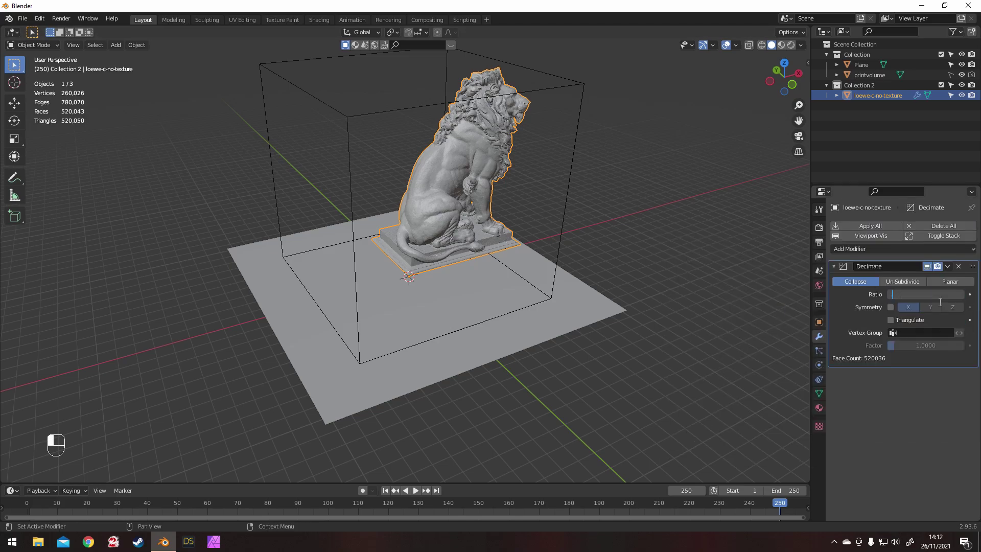
{"action": "key", "text": "Return"}
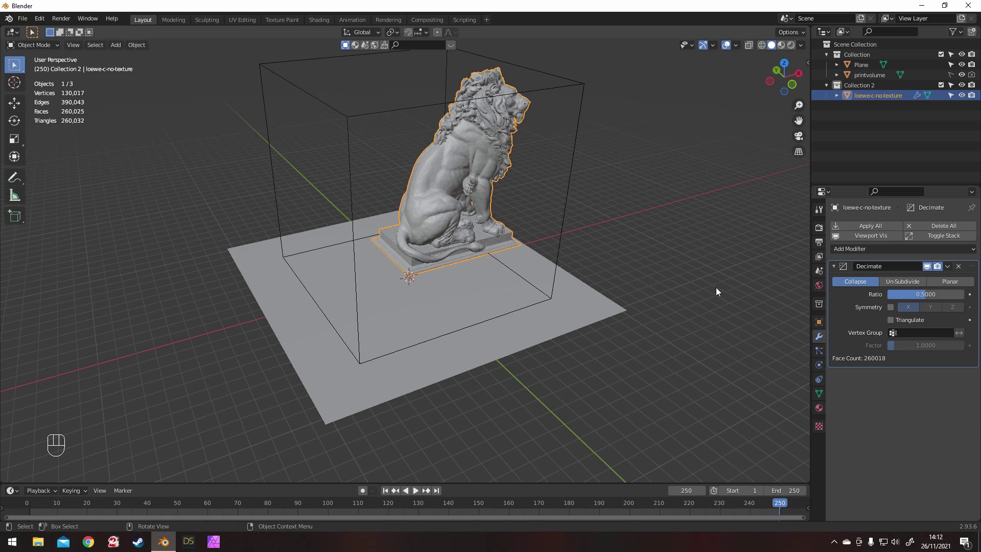
Step: Set the Decimate ratio to 0.25 and examine the lion's mesh density in wireframe
{"action": "middle_click_drag", "start_coordinate": [716, 287], "coordinate": [610, 200]}
{"action": "left_click", "coordinate": [927, 293]}
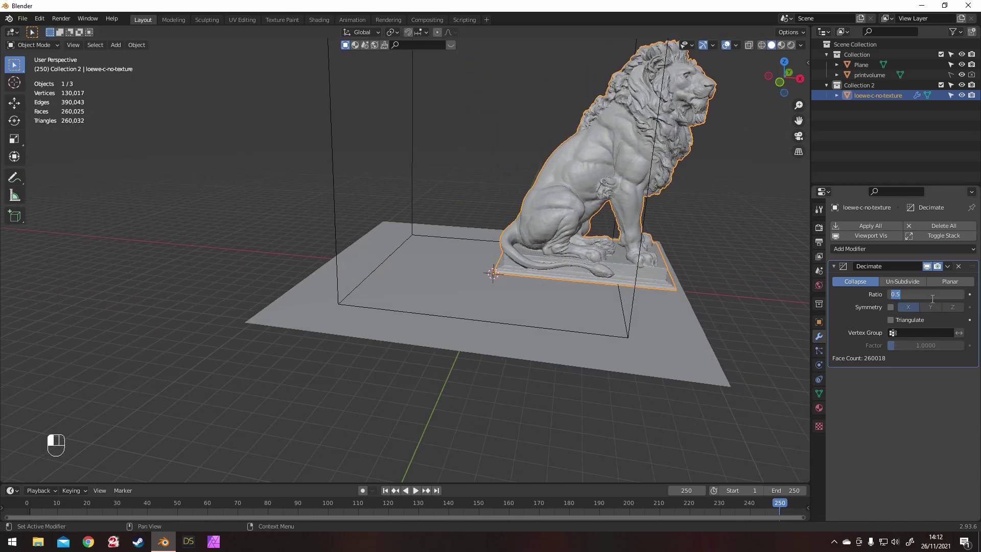
{"action": "type", "text": ".25"}
{"action": "key", "text": "Return"}
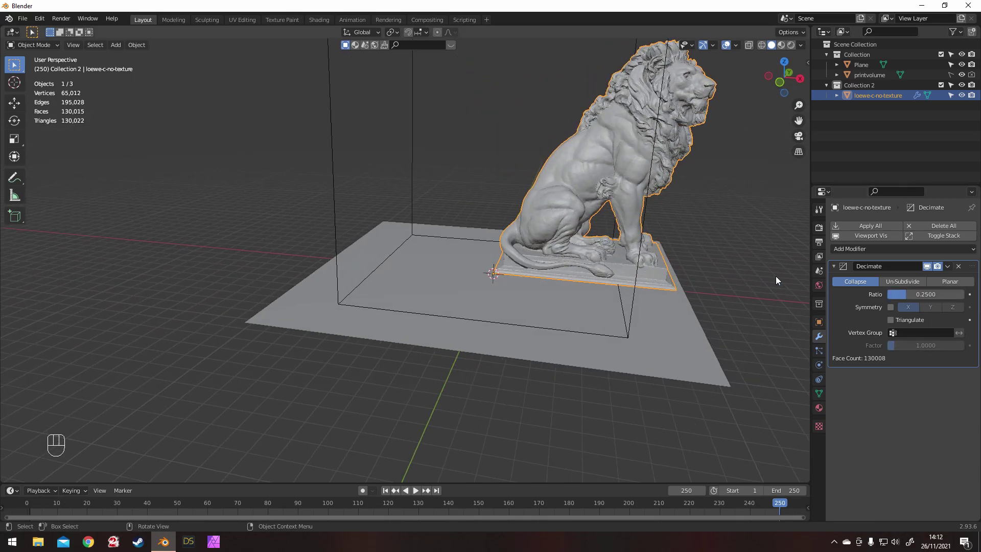
{"action": "middle_click_drag", "start_coordinate": [699, 170], "coordinate": [726, 61]}
{"action": "key", "text": "shift+z"}
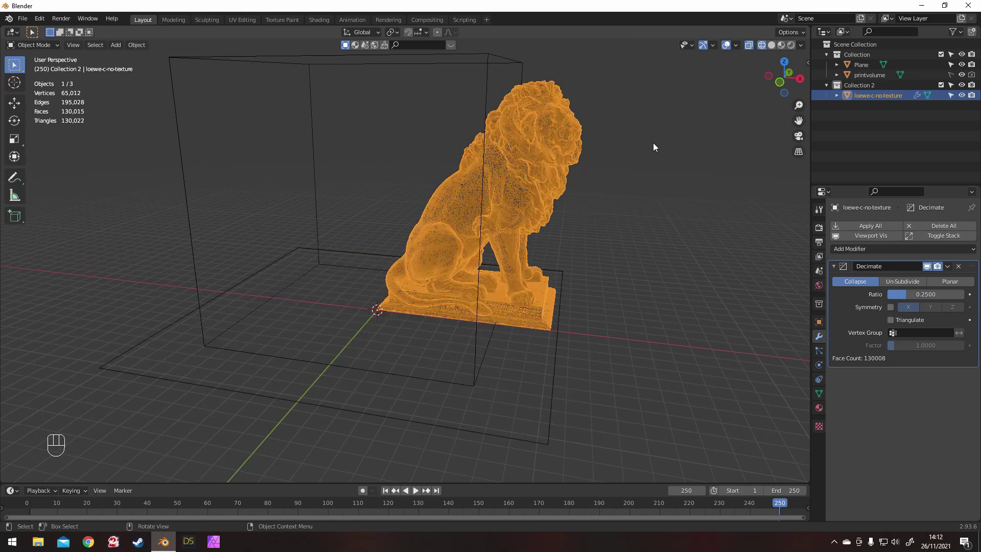
{"action": "scroll", "coordinate": [648, 143], "scroll_direction": "up", "scroll_amount": 5}
{"action": "scroll", "coordinate": [649, 143], "scroll_direction": "down", "scroll_amount": 4}
Step: Set the Decimate ratio to 0.1, check the lion in solid shading, and apply the modifier
{"action": "left_click", "coordinate": [908, 296]}
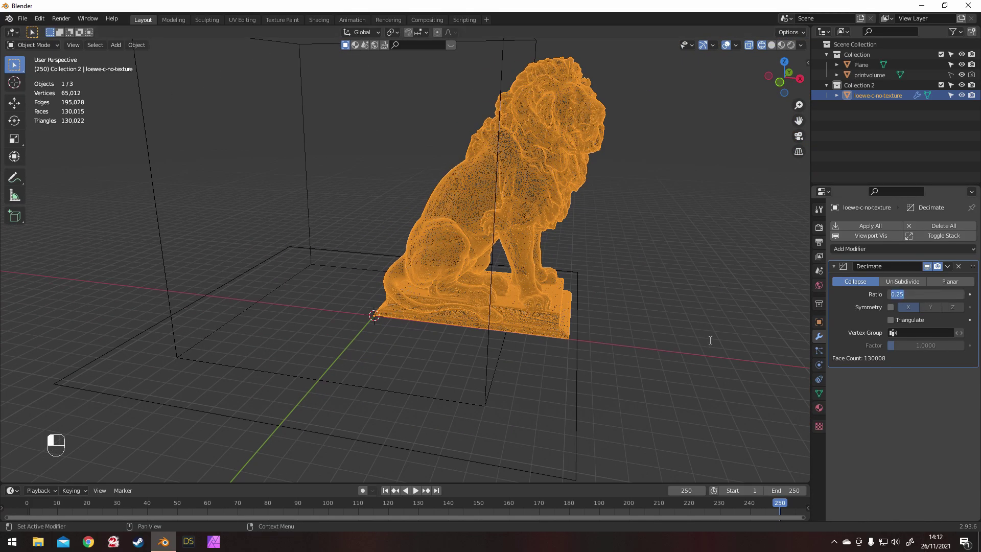
{"action": "type", "text": ".1"}
{"action": "key", "text": "Return"}
{"action": "left_click", "coordinate": [772, 45]}
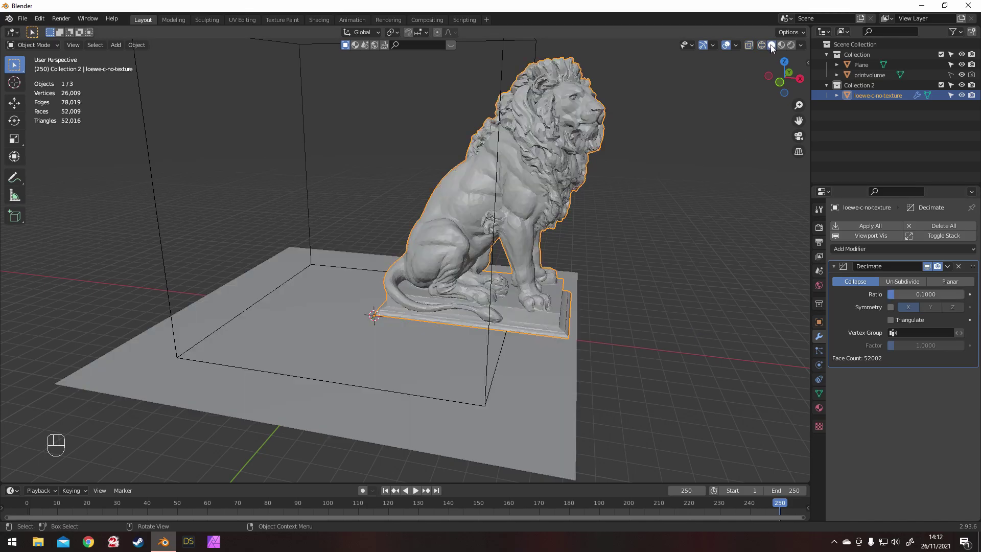
{"action": "middle_click_drag", "start_coordinate": [638, 113], "coordinate": [594, 186]}
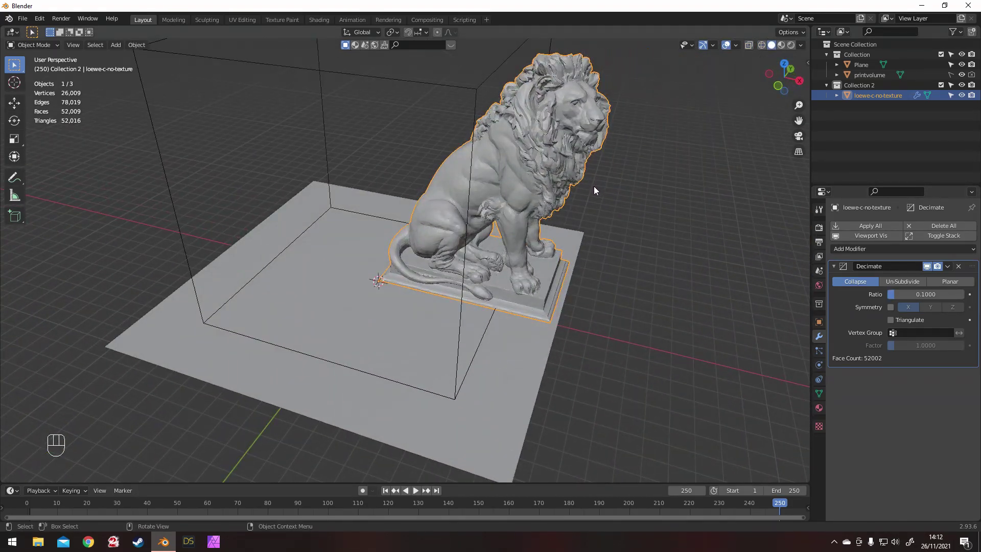
{"action": "left_click", "coordinate": [947, 266]}
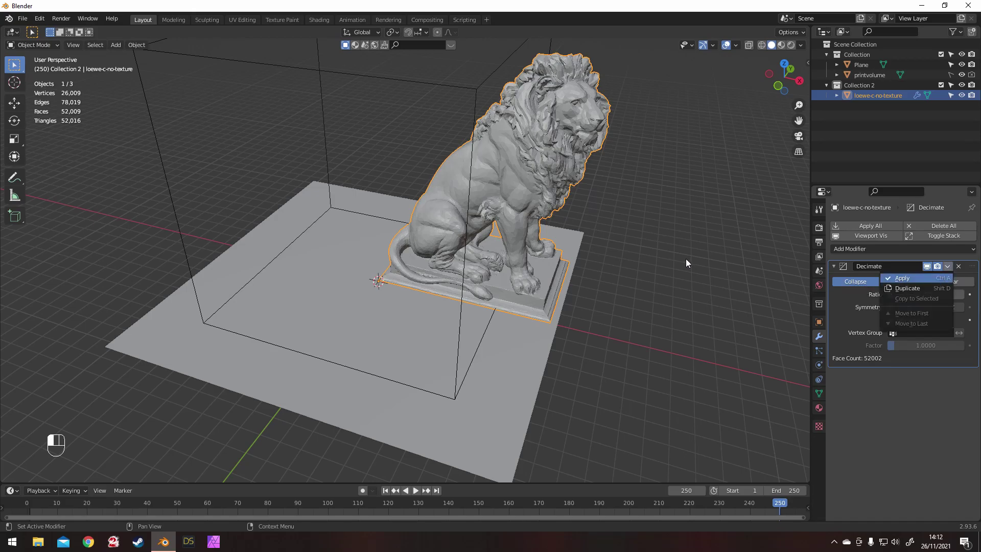
{"action": "key", "text": "ctrl+a"}
Step: Move the lion statue's geometry to its origin so it is centred on the plane
{"action": "middle_click_drag", "start_coordinate": [667, 236], "coordinate": [562, 189]}
{"action": "left_click", "coordinate": [137, 44]}
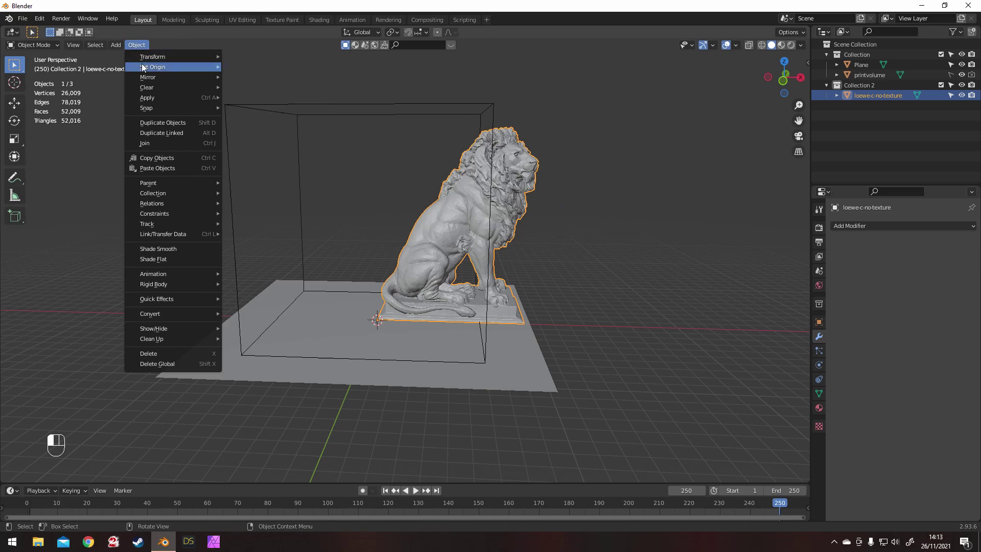
{"action": "mouse_move", "coordinate": [144, 68]}
{"action": "left_click", "coordinate": [267, 68]}
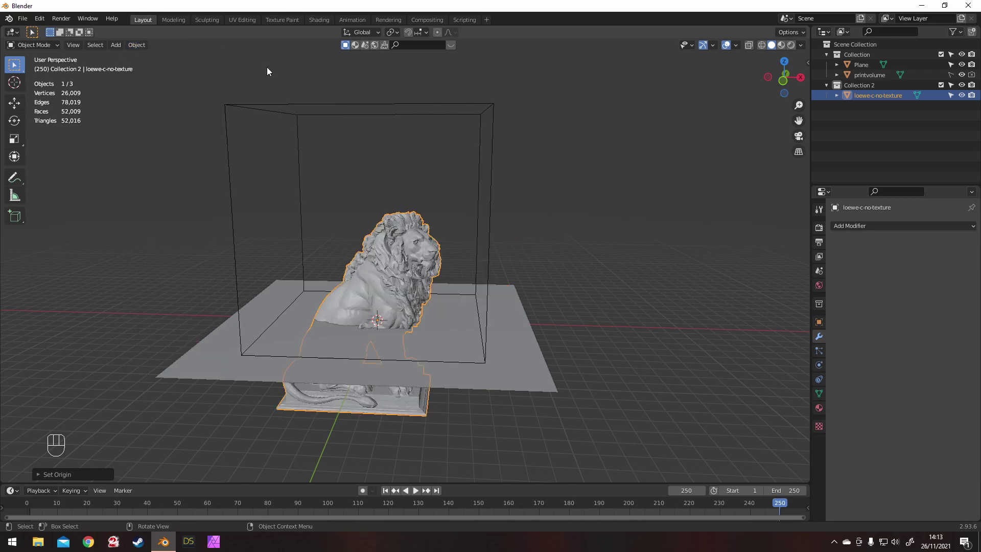
Step: Scale the lion down to fit inside the print volume and raise it above the plane
{"action": "left_click", "coordinate": [475, 307]}
{"action": "key", "text": "g"}
{"action": "left_click", "coordinate": [473, 211]}
Step: Apply the lion statue's object transforms and keep it selected
{"action": "key", "text": "ctrl+a"}
{"action": "left_click", "coordinate": [482, 271]}
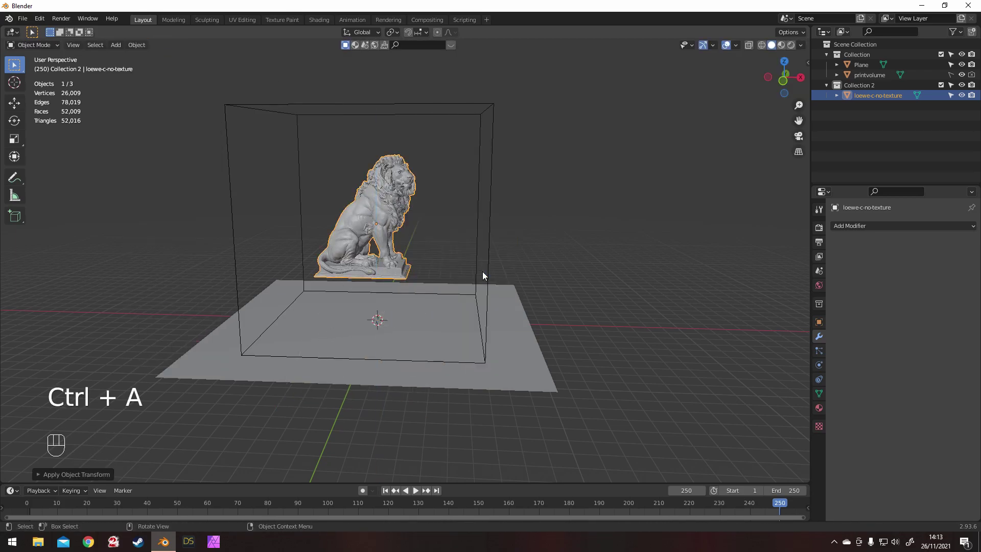
{"action": "left_click", "coordinate": [448, 302]}
{"action": "key", "text": "ctrl+a"}
{"action": "left_click", "coordinate": [502, 306]}
{"action": "left_click", "coordinate": [385, 213]}
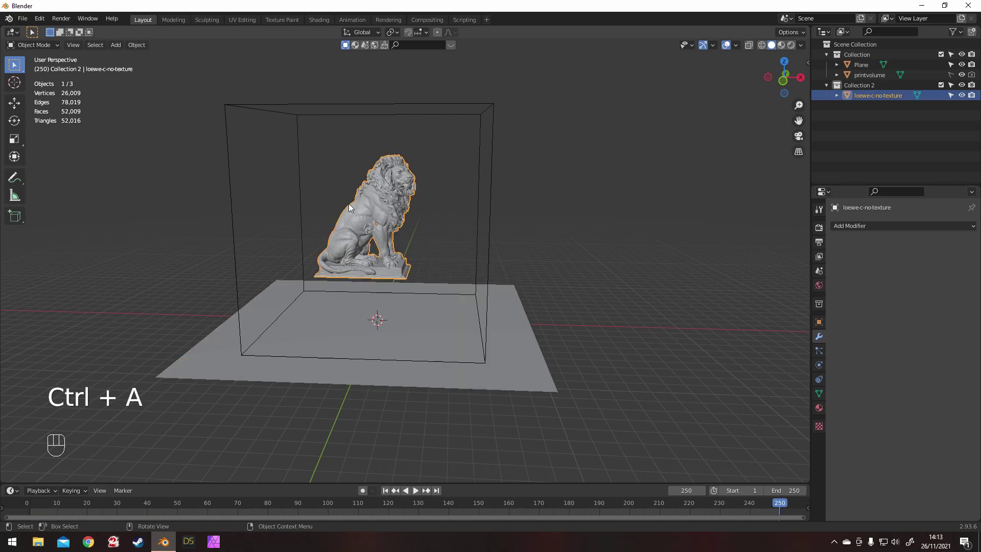
Step: Break the lion statue into pieces with Cell Fracture, using its own particles as the point source
{"action": "left_click", "coordinate": [146, 46]}
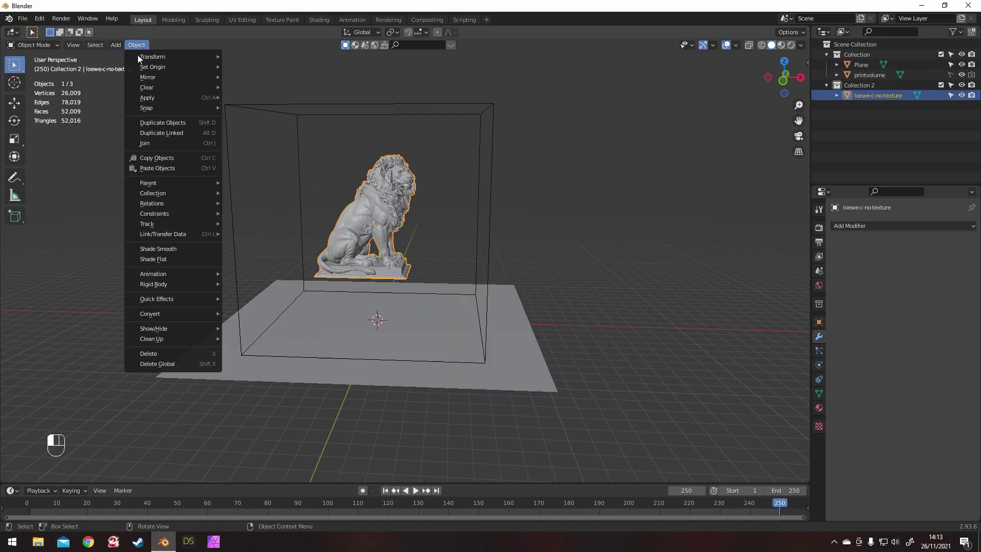
{"action": "mouse_move", "coordinate": [176, 298]}
{"action": "left_click", "coordinate": [241, 344]}
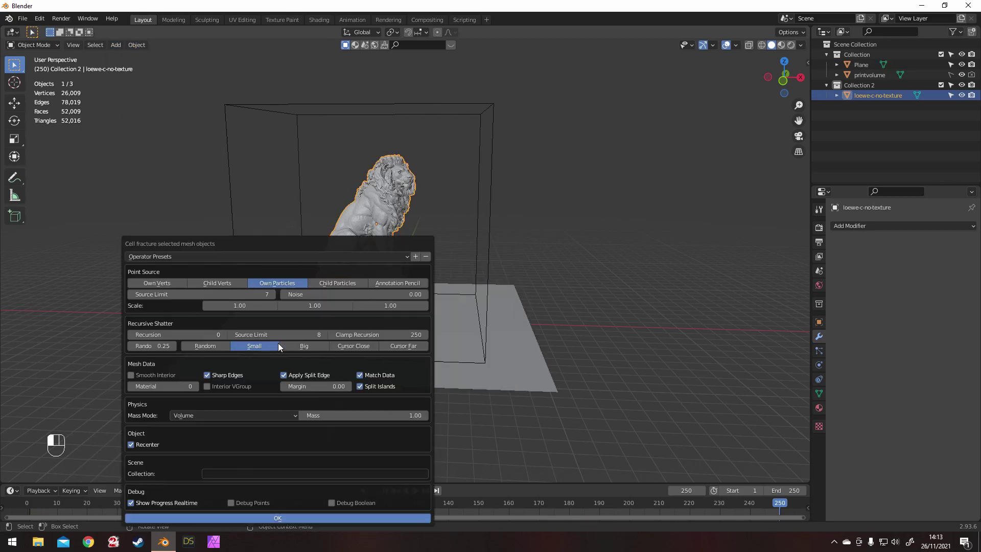
{"action": "left_click", "coordinate": [250, 292]}
{"action": "left_click", "coordinate": [263, 518]}
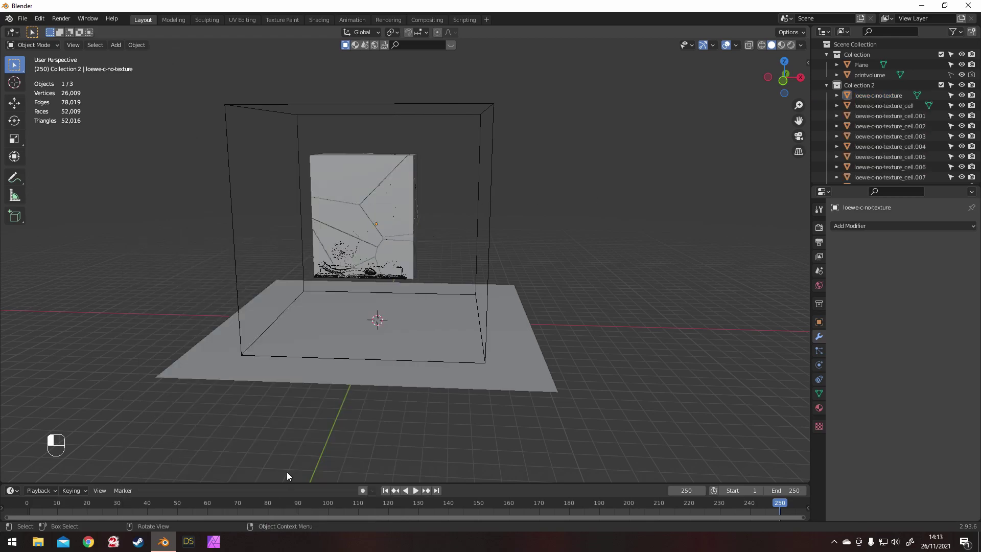
Step: Hide the first lion fracture cell and select cells .001 through .016
{"action": "left_click", "coordinate": [961, 105]}
{"action": "left_click", "coordinate": [903, 118]}
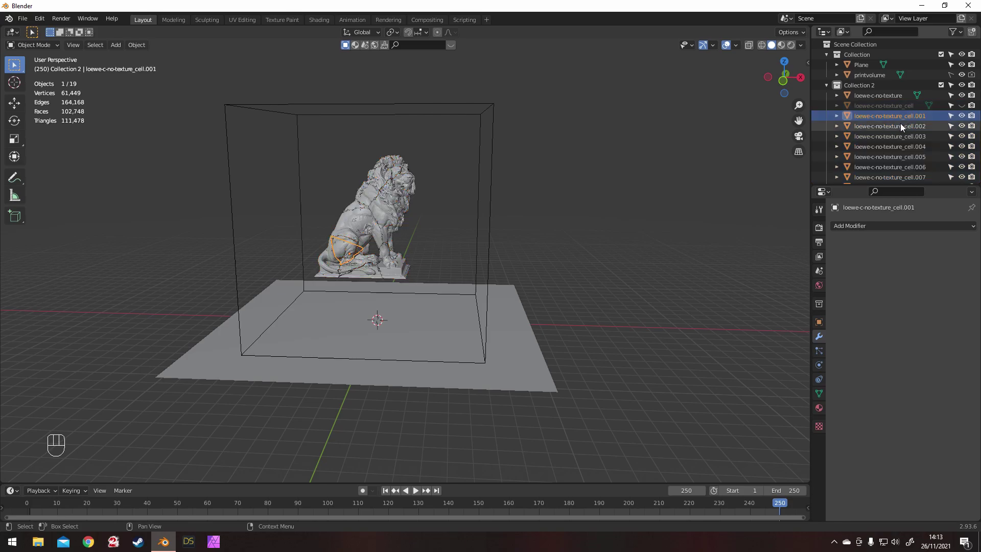
{"action": "scroll", "coordinate": [897, 153], "scroll_direction": "down", "scroll_amount": 5}
{"action": "left_click", "coordinate": [893, 174], "text": "shift"}
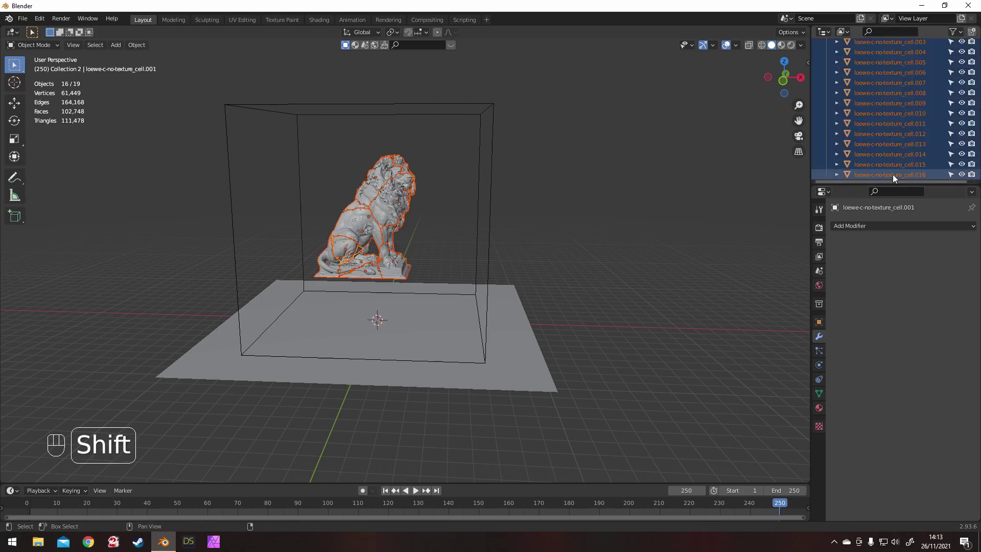
Step: Add an Active rigid body to cell .001 and copy its settings to all the selected lion cells
{"action": "left_click", "coordinate": [819, 366]}
{"action": "left_click", "coordinate": [943, 249]}
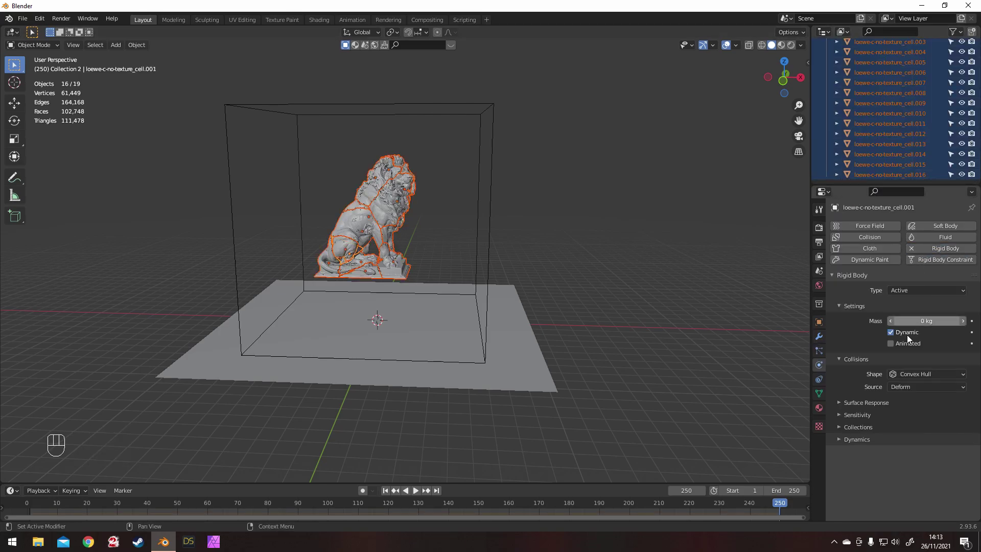
{"action": "left_click", "coordinate": [136, 45]}
{"action": "mouse_move", "coordinate": [173, 288]}
{"action": "left_click", "coordinate": [273, 346]}
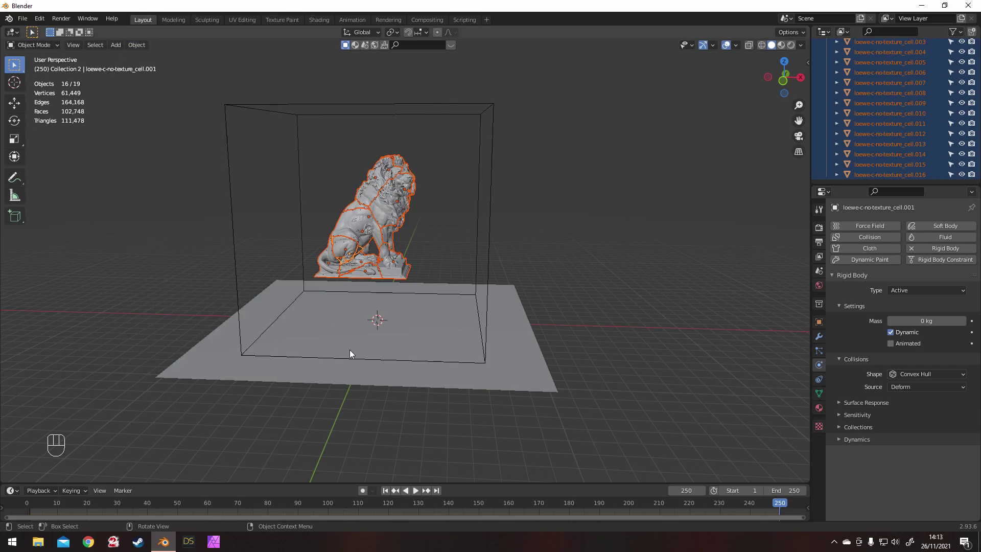
Step: Play the simulation to watch the lion fragments fall onto the plane and stop it at frame 197
{"action": "left_click", "coordinate": [416, 491]}
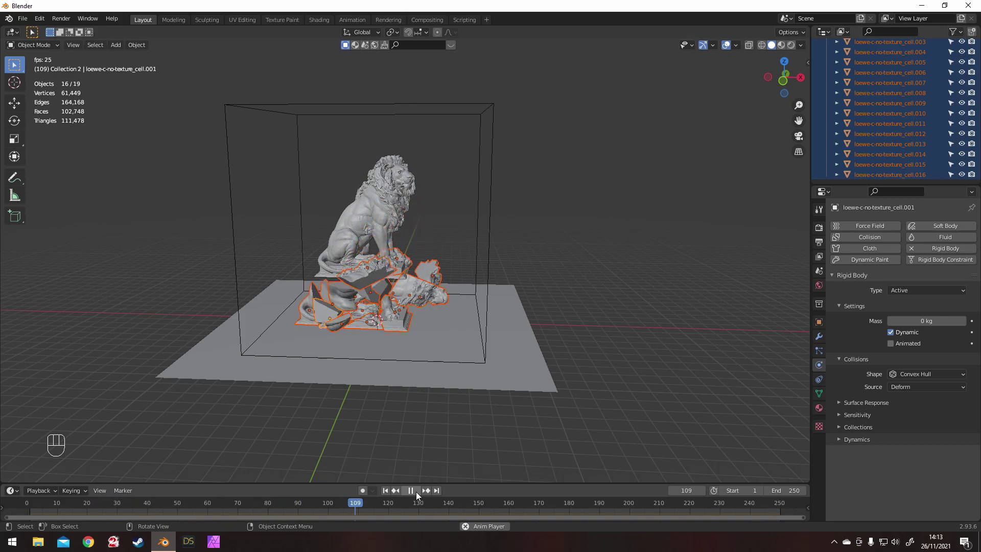
{"action": "left_click", "coordinate": [413, 491]}
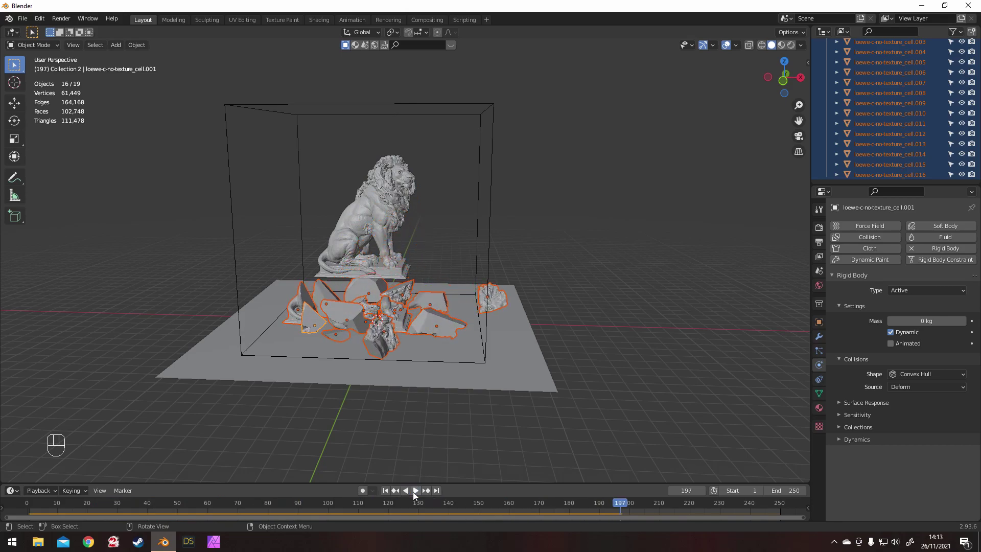
{"action": "middle_click_drag", "start_coordinate": [719, 170], "coordinate": [882, 79]}
Step: Hide the original lion statue, unhide its first fracture cell and select that cell alone
{"action": "scroll", "coordinate": [882, 83], "scroll_direction": "up", "scroll_amount": 5}
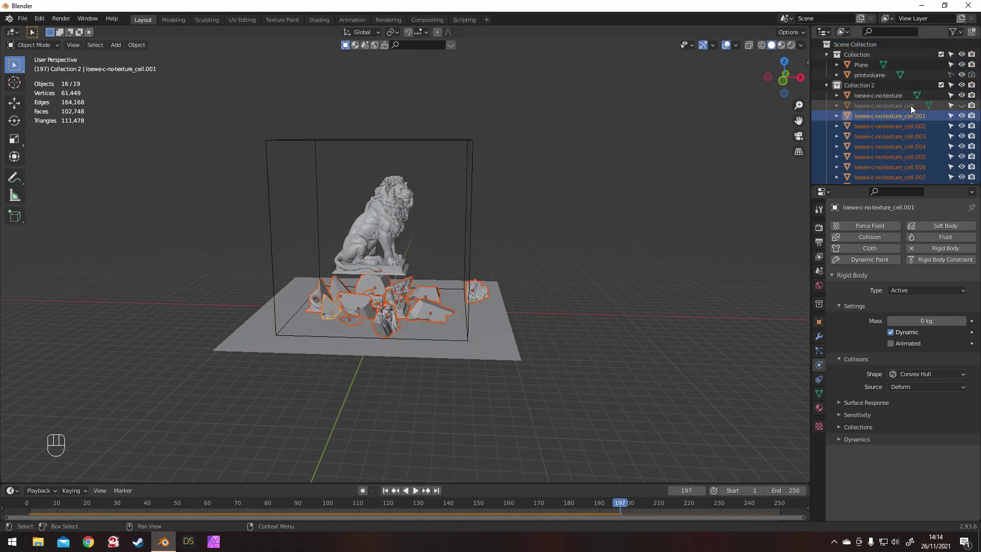
{"action": "left_click", "coordinate": [962, 105]}
{"action": "left_click", "coordinate": [962, 95]}
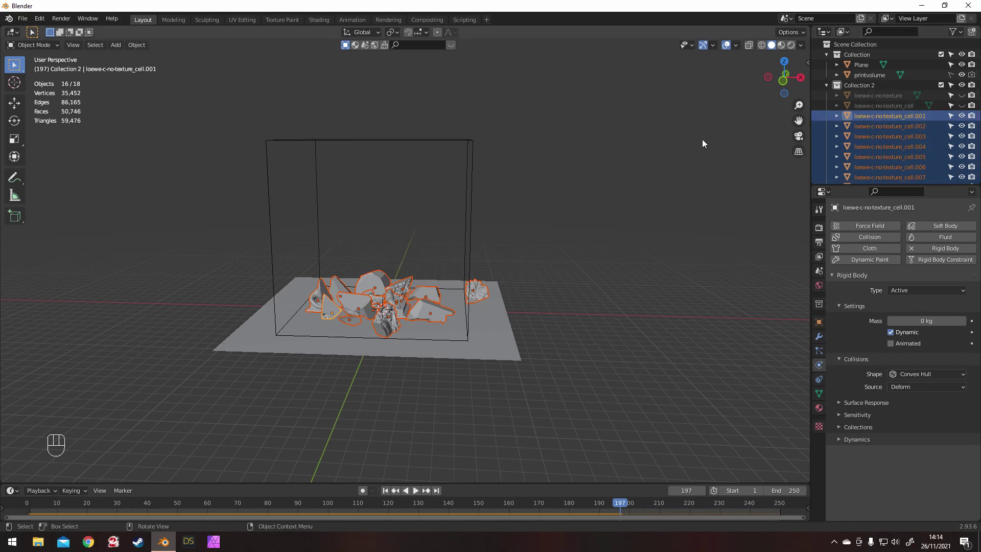
{"action": "middle_click_drag", "start_coordinate": [702, 139], "coordinate": [431, 254]}
{"action": "left_click", "coordinate": [432, 253]}
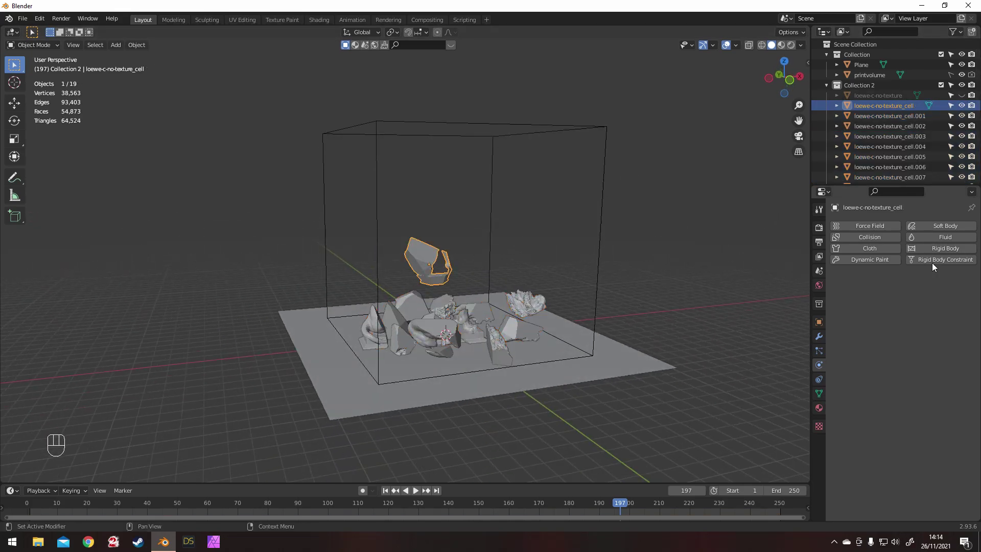
Step: Add an Active rigid body to the first lion cell, replay the simulation from frame 1 and jump to frame 250
{"action": "left_click", "coordinate": [934, 249]}
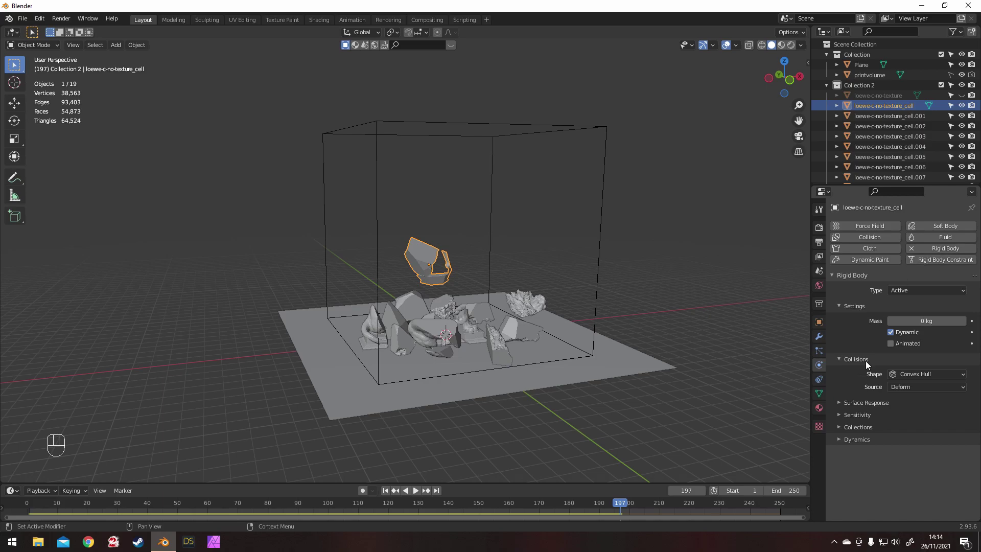
{"action": "left_click", "coordinate": [386, 490]}
{"action": "left_click", "coordinate": [415, 491]}
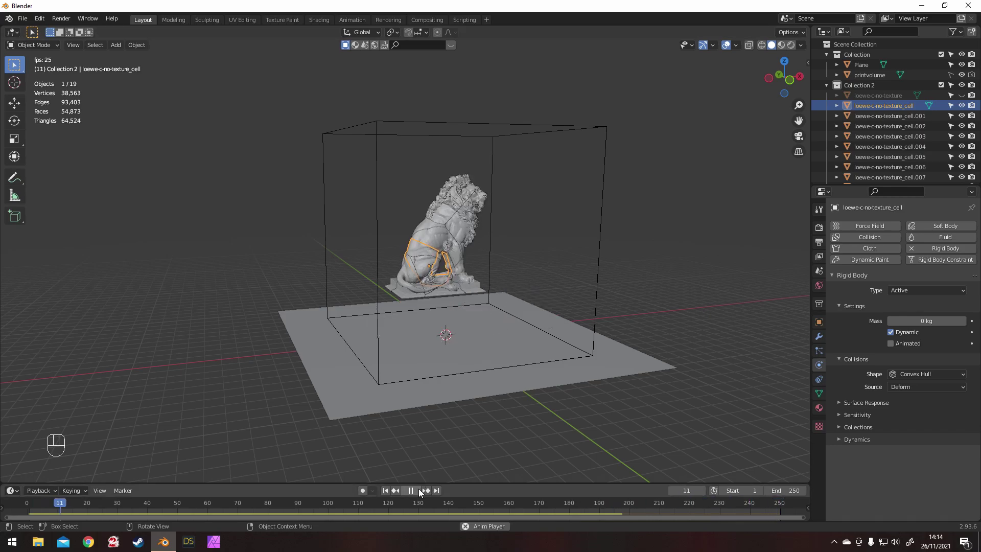
{"action": "left_click", "coordinate": [414, 491]}
{"action": "left_click", "coordinate": [436, 490]}
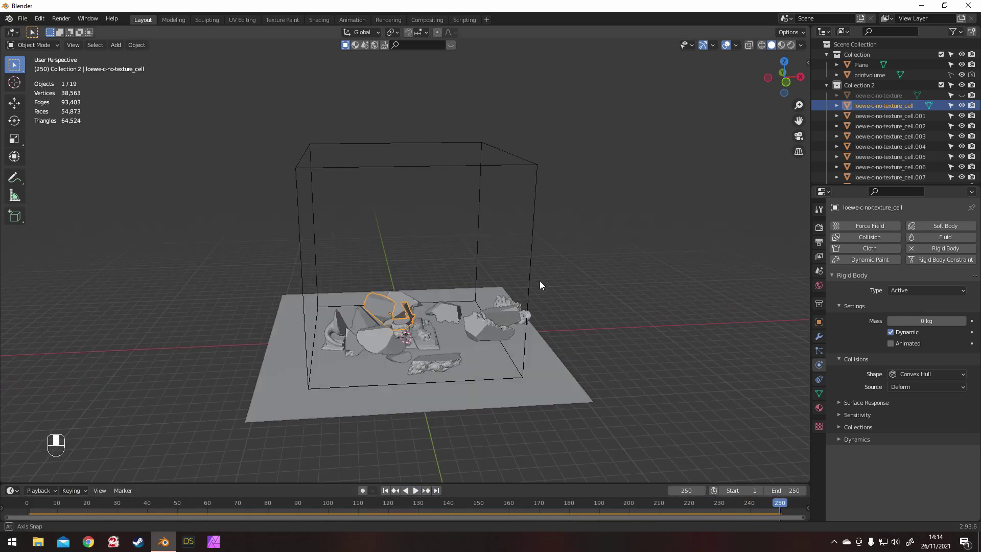
Step: Set the timeline's end frame to 500 and continue playback past frame 250, stopping at frame 281
{"action": "scroll", "coordinate": [540, 280], "scroll_direction": "up", "scroll_amount": 4}
{"action": "middle_click_drag", "start_coordinate": [540, 280], "coordinate": [511, 258]}
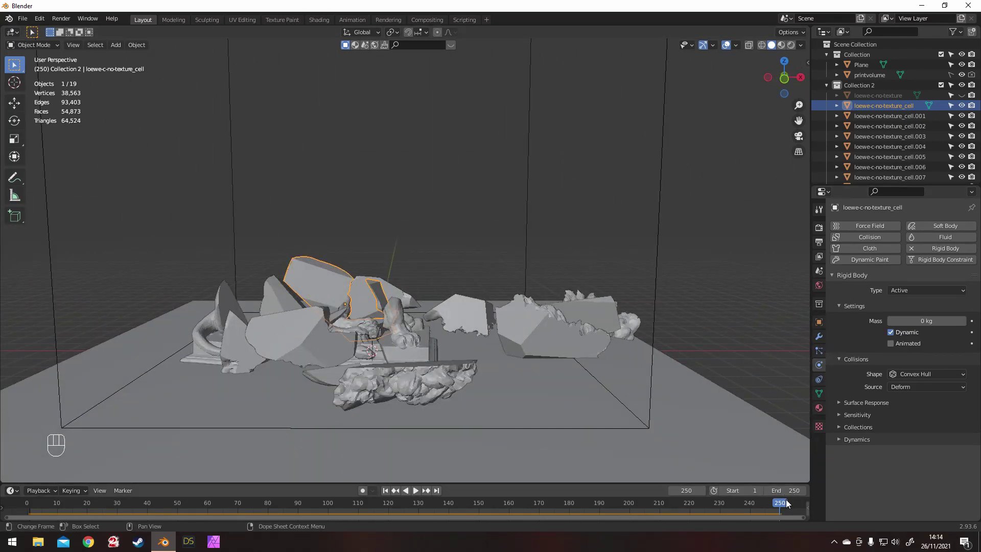
{"action": "key", "text": "Return"}
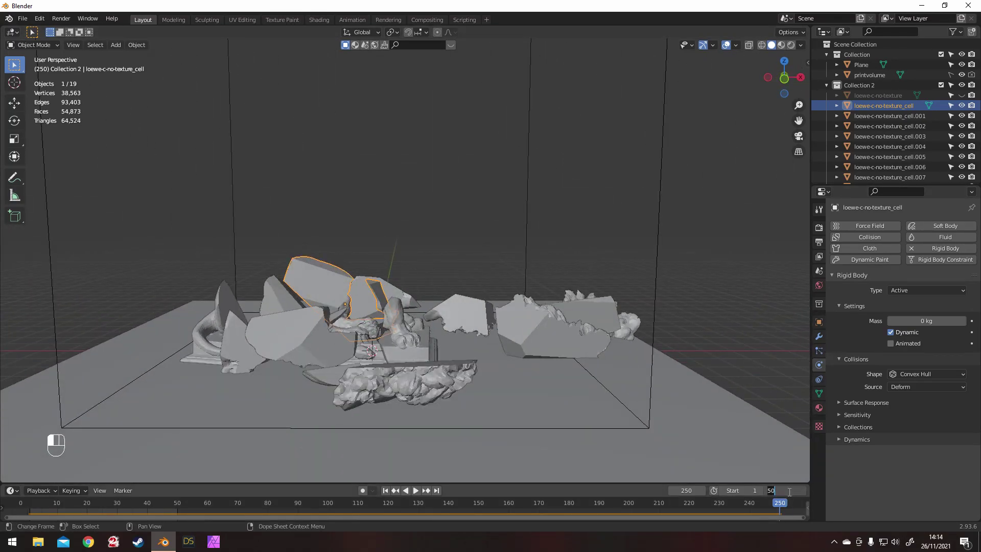
{"action": "key", "text": "KP_0"}
{"action": "left_click", "coordinate": [414, 491]}
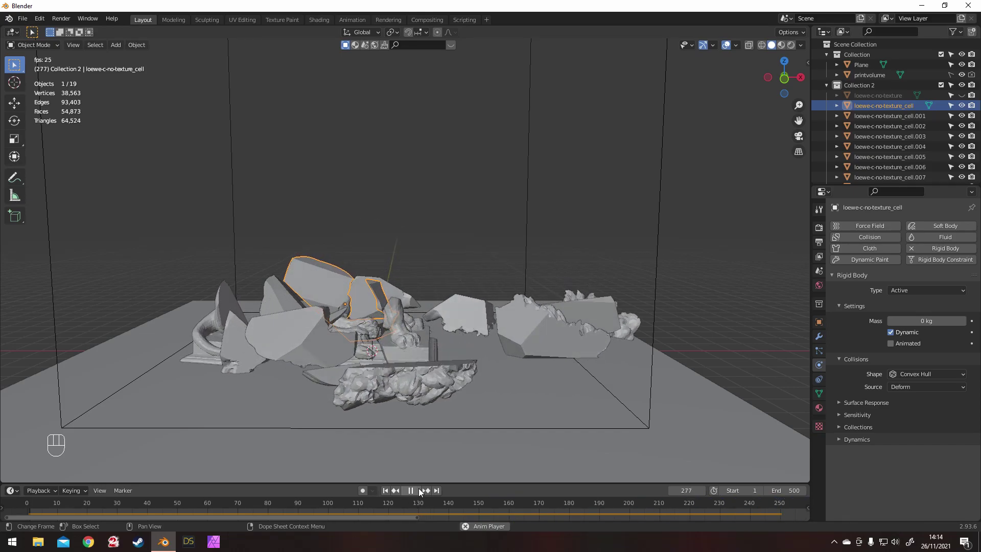
{"action": "key", "text": "space"}
Step: Set the simulation end of the scene's Rigid Body World cache to frame 500
{"action": "left_click", "coordinate": [819, 243]}
{"action": "scroll", "coordinate": [861, 317], "scroll_direction": "down", "scroll_amount": 1}
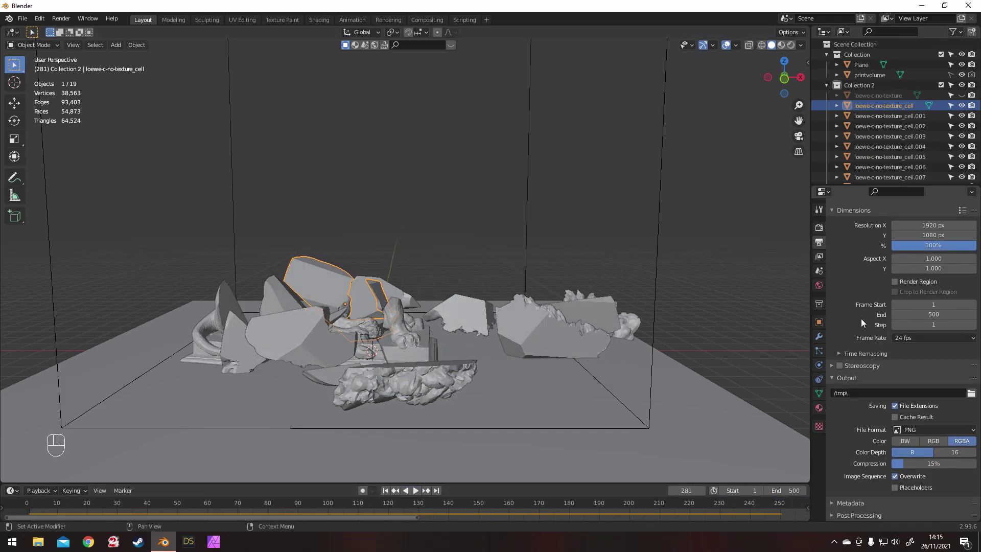
{"action": "left_click", "coordinate": [819, 256]}
{"action": "left_click", "coordinate": [819, 271]}
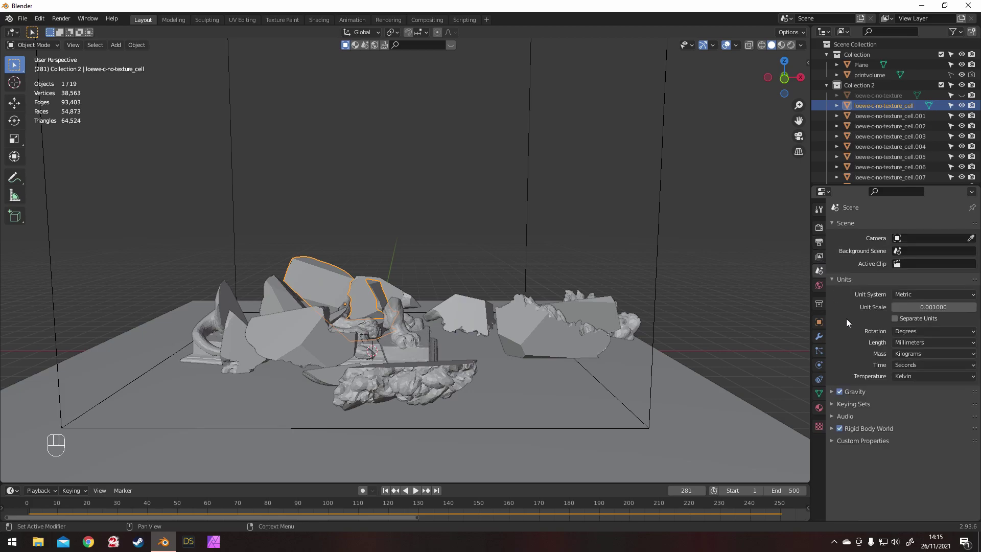
{"action": "left_click", "coordinate": [866, 428]}
{"action": "scroll", "coordinate": [888, 412], "scroll_direction": "down", "scroll_amount": 3}
{"action": "left_click", "coordinate": [851, 490]}
{"action": "scroll", "coordinate": [852, 491], "scroll_direction": "down", "scroll_amount": 5}
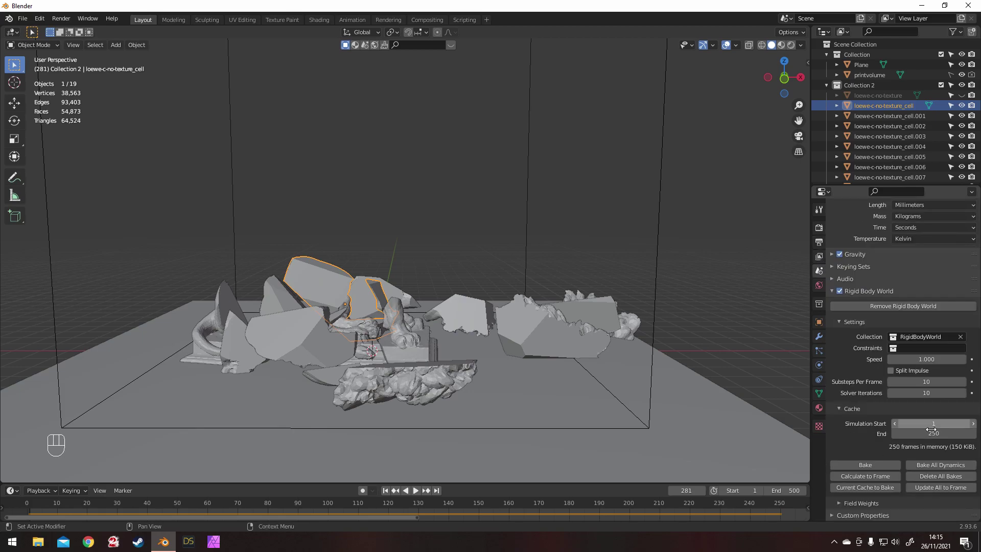
{"action": "key", "text": "KP_0"}
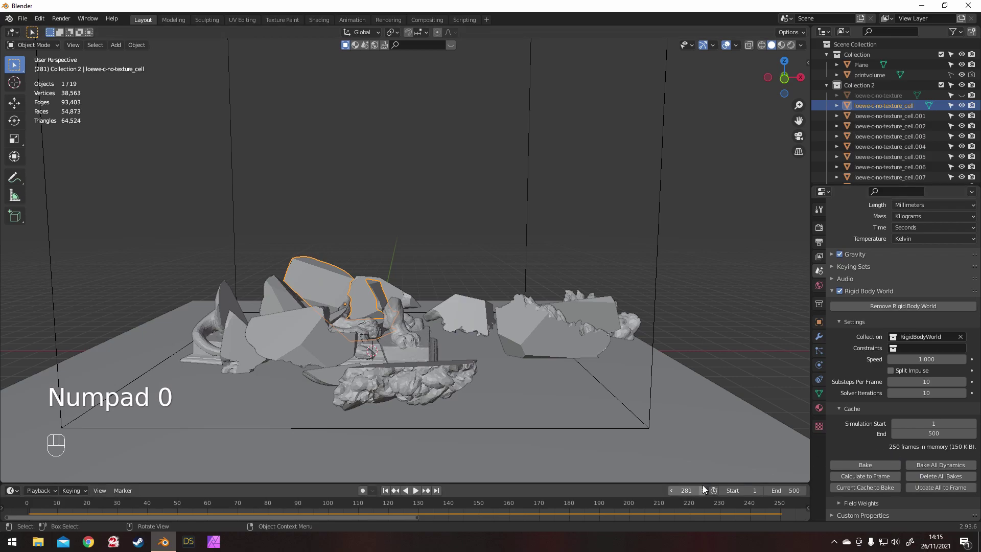
Step: Replay the lion simulation from the first frame, stop it at frame 427 and examine the scattered fragments from above
{"action": "left_click", "coordinate": [385, 490]}
{"action": "left_click", "coordinate": [415, 490]}
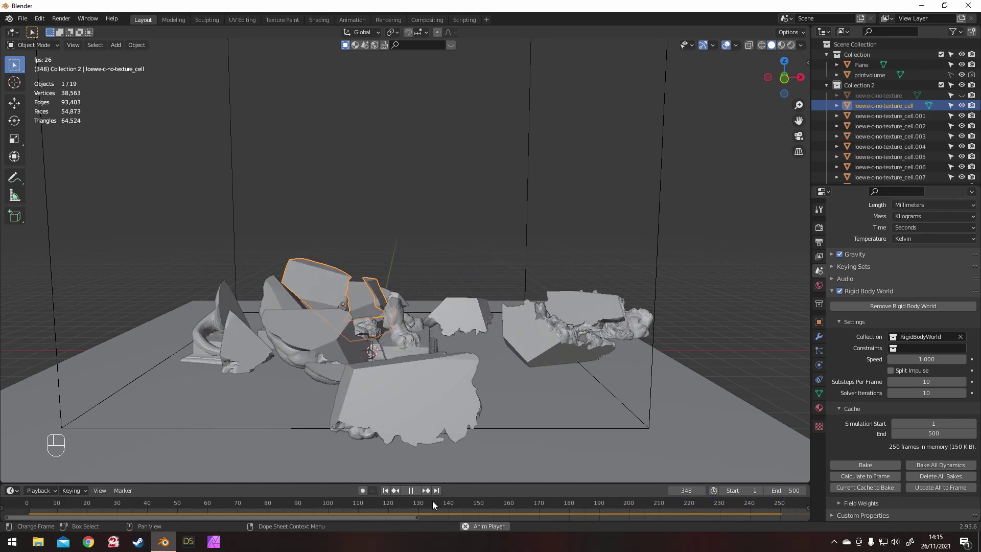
{"action": "left_click", "coordinate": [415, 491]}
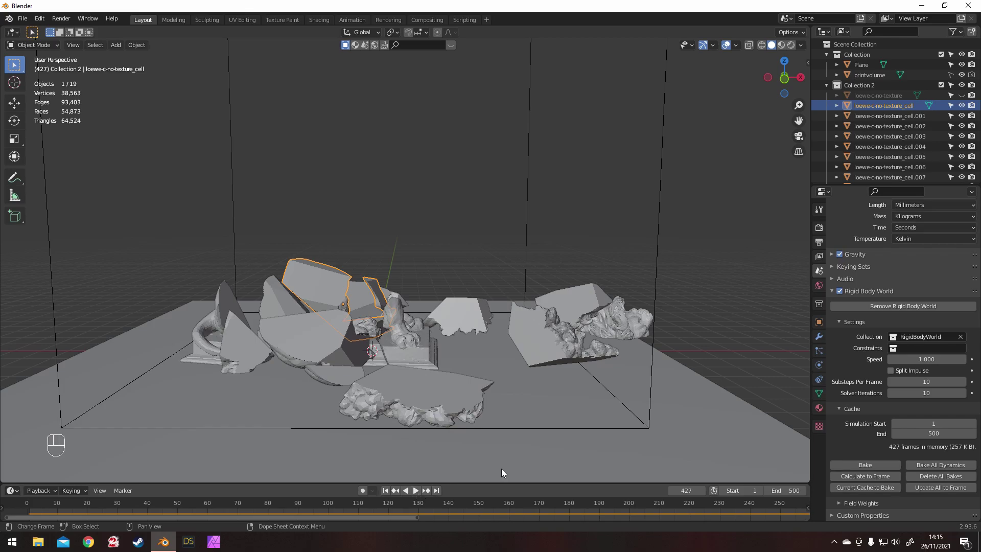
{"action": "middle_click_drag", "start_coordinate": [502, 468], "coordinate": [405, 243]}
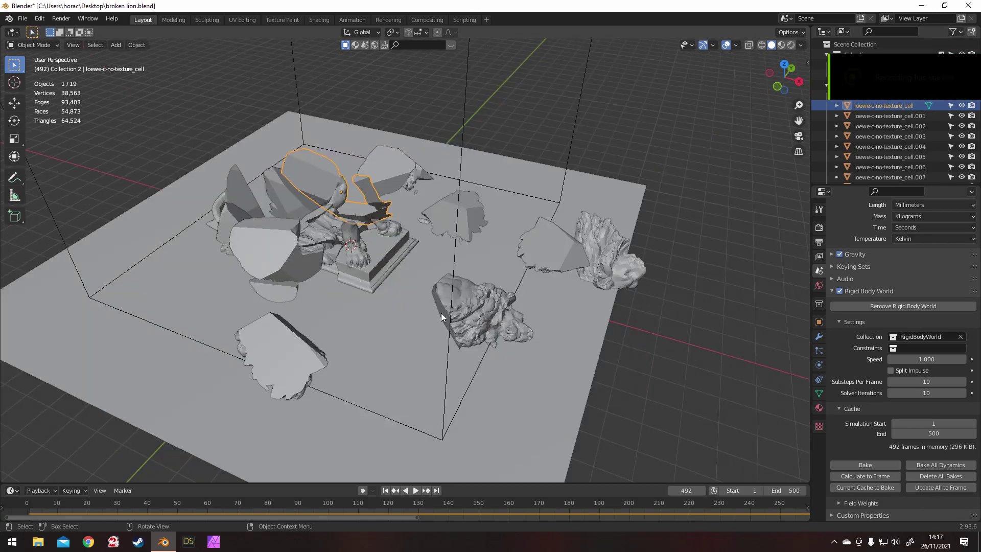
{"action": "middle_click_drag", "start_coordinate": [440, 312], "coordinate": [357, 262]}
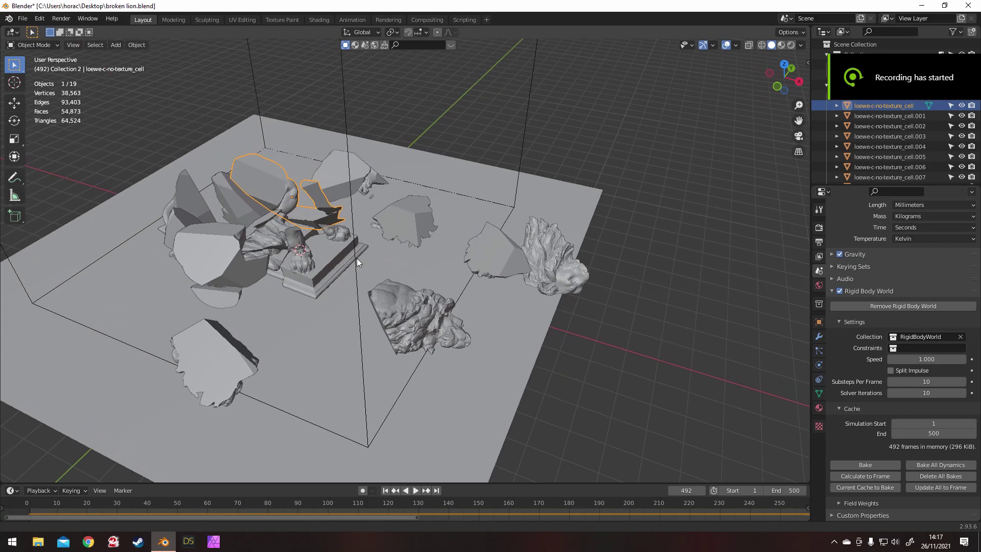
{"action": "scroll", "coordinate": [361, 260], "scroll_direction": "down", "scroll_amount": 3}
{"action": "scroll", "coordinate": [362, 263], "scroll_direction": "up", "scroll_amount": 2}
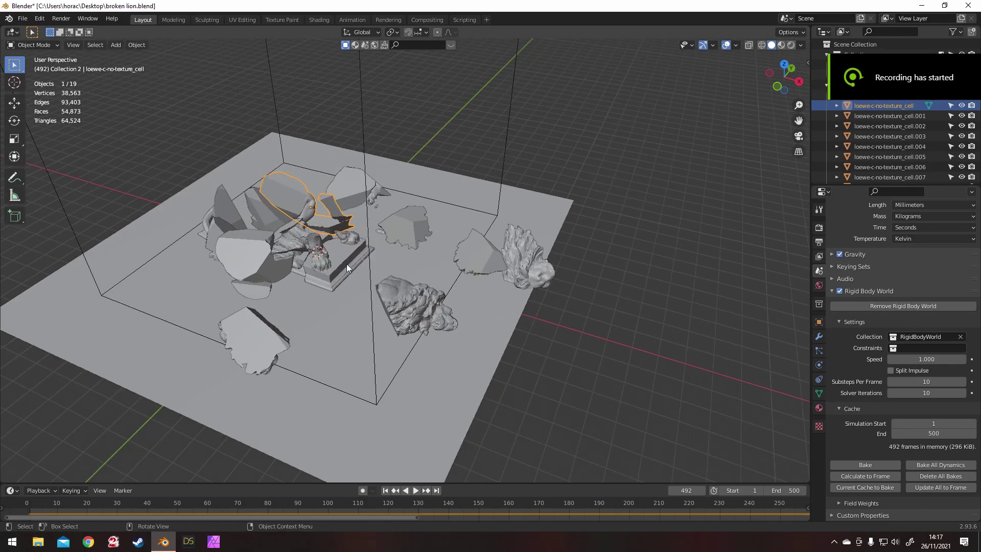
{"action": "left_click", "coordinate": [341, 259]}
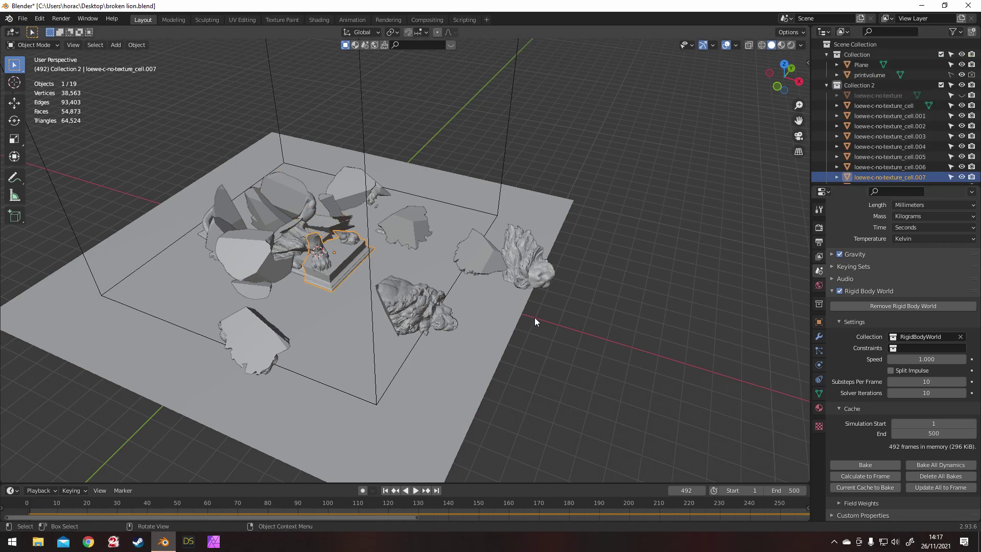
{"action": "left_click", "coordinate": [877, 106], "text": "shift"}
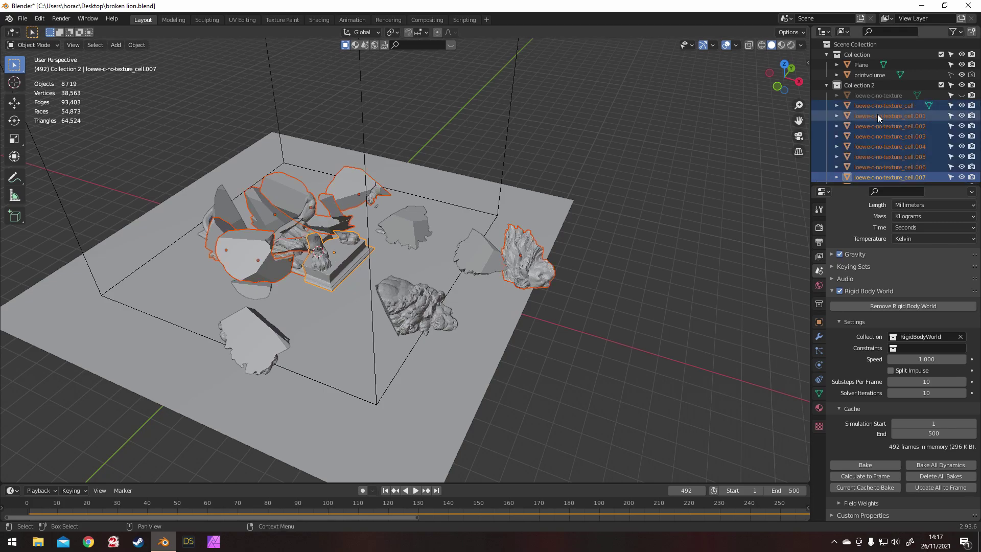
{"action": "scroll", "coordinate": [877, 118], "scroll_direction": "down", "scroll_amount": 5}
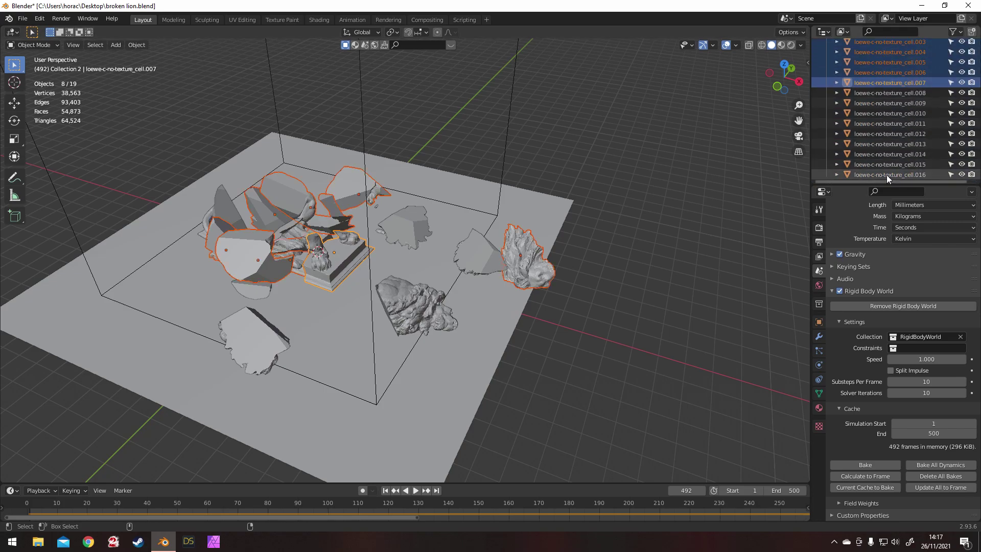
{"action": "left_click", "coordinate": [888, 174], "text": "ctrl"}
{"action": "left_click", "coordinate": [882, 94]}
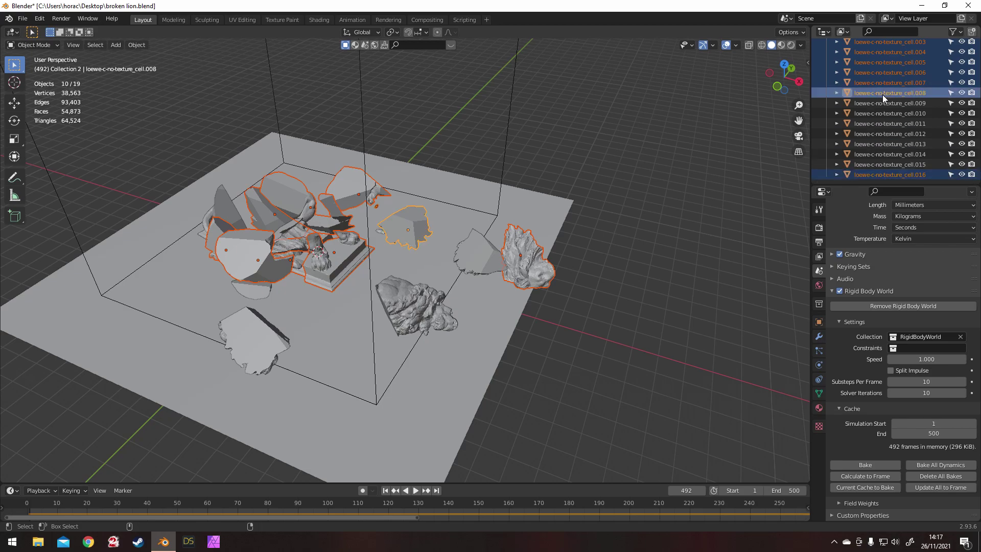
{"action": "left_click", "coordinate": [891, 171], "text": "shift"}
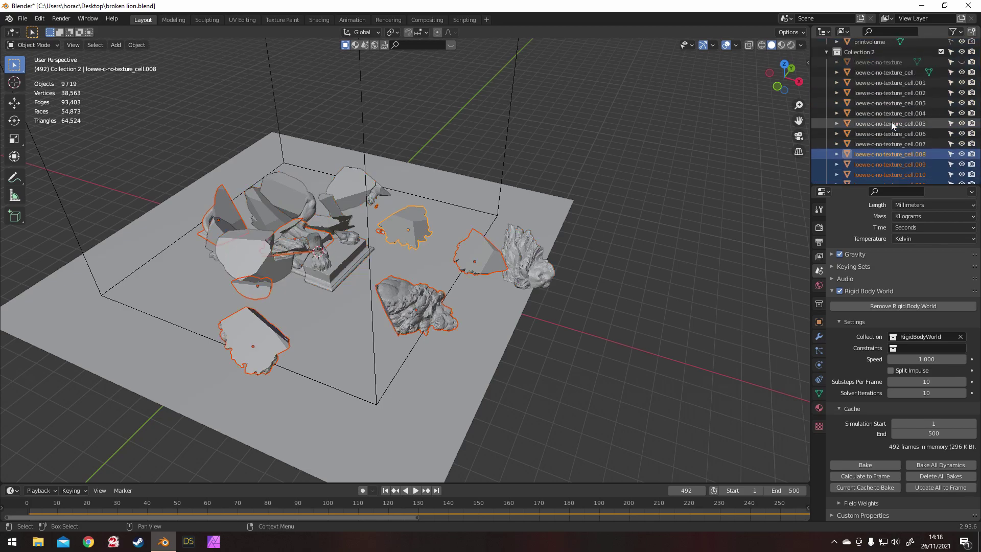
Step: Select all lion fracture cells, from the first unnumbered cell through cell .016
{"action": "scroll", "coordinate": [891, 121], "scroll_direction": "up", "scroll_amount": 4}
{"action": "left_click", "coordinate": [891, 107]}
{"action": "scroll", "coordinate": [891, 106], "scroll_direction": "down", "scroll_amount": 4}
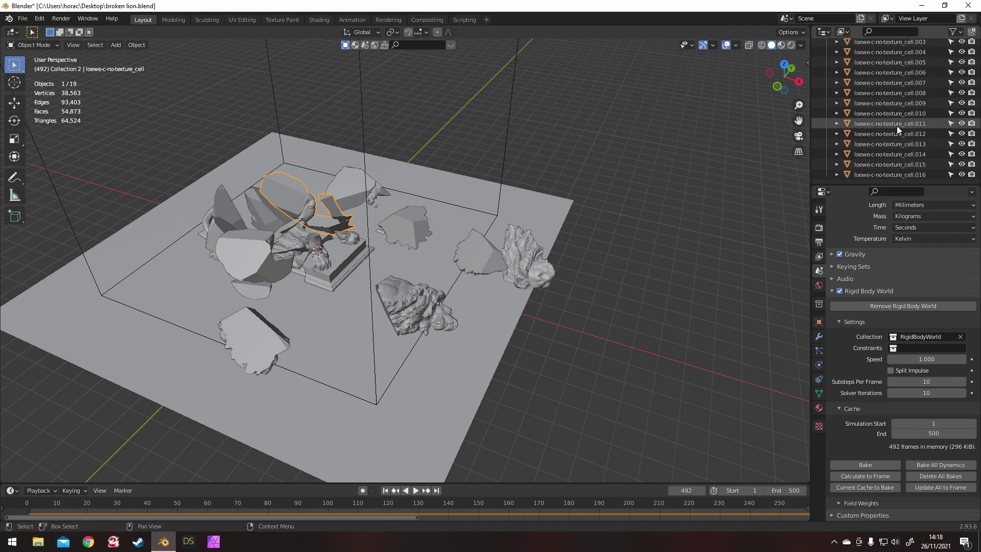
{"action": "left_click", "coordinate": [896, 175], "text": "shift"}
{"action": "scroll", "coordinate": [891, 154], "scroll_direction": "up", "scroll_amount": 4}
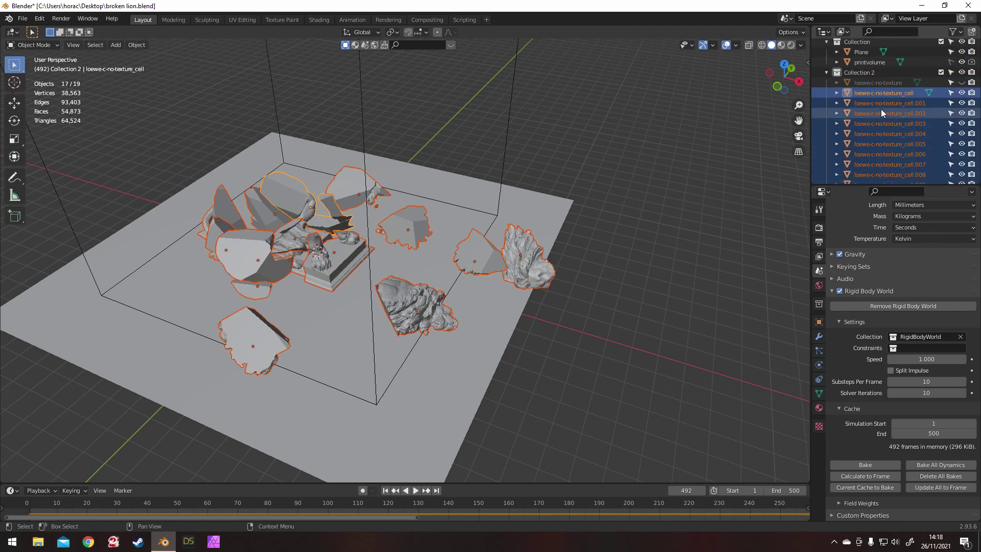
{"action": "left_click", "coordinate": [335, 257]}
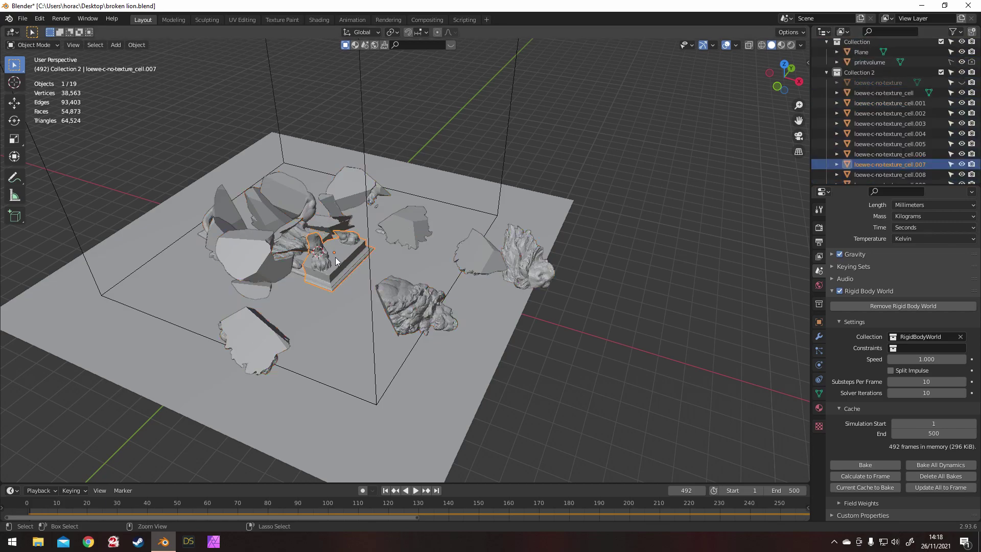
{"action": "key", "text": "ctrl+z"}
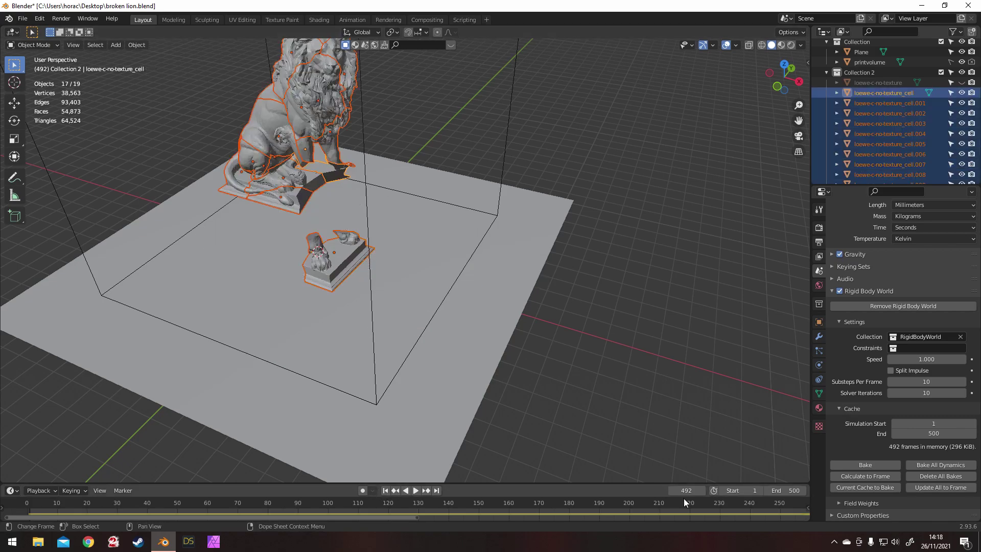
Step: Replay the simulation from frame 1 and make the pedestal piece, cell .007, the active object of the selection
{"action": "left_click", "coordinate": [385, 490]}
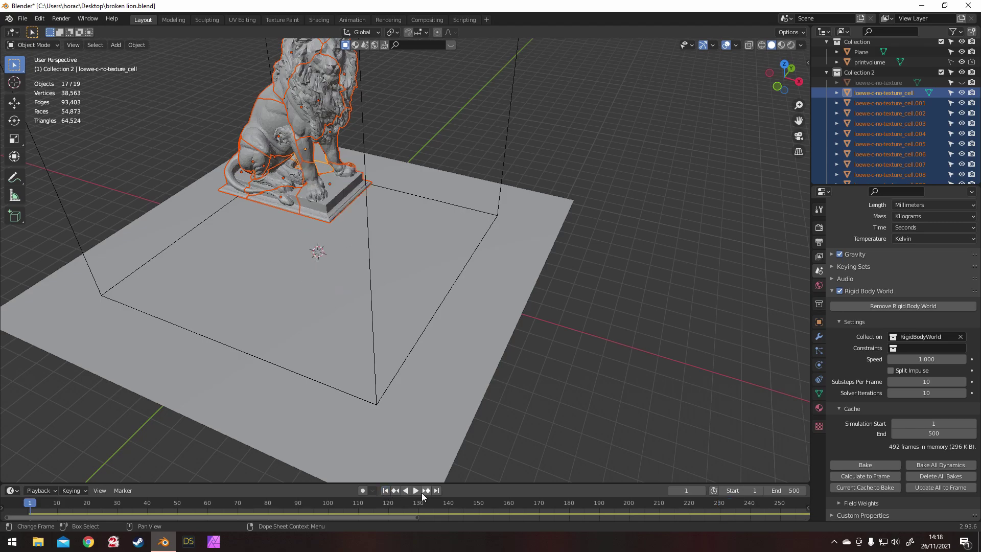
{"action": "left_click", "coordinate": [416, 490]}
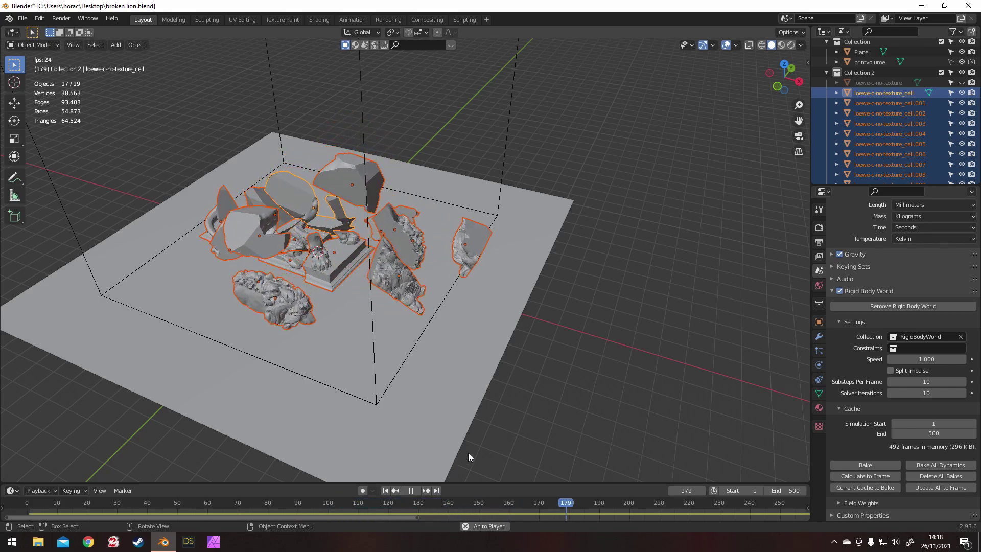
{"action": "left_click", "coordinate": [338, 261], "text": "shift"}
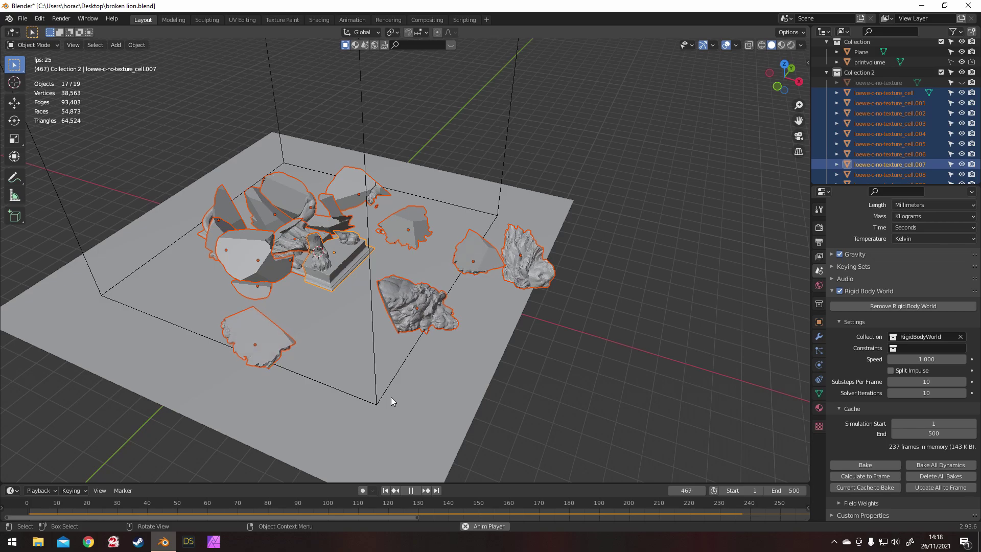
{"action": "left_click", "coordinate": [409, 491]}
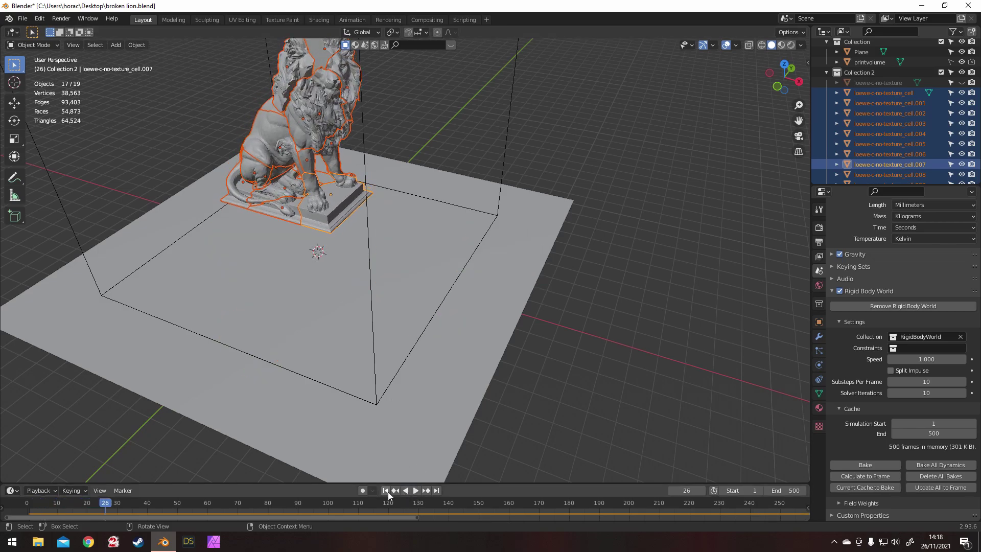
{"action": "key", "text": "space"}
Step: Go to frame 438 and join all selected lion cells into the active cell .007
{"action": "scroll", "coordinate": [665, 507], "scroll_direction": "down", "scroll_amount": 4}
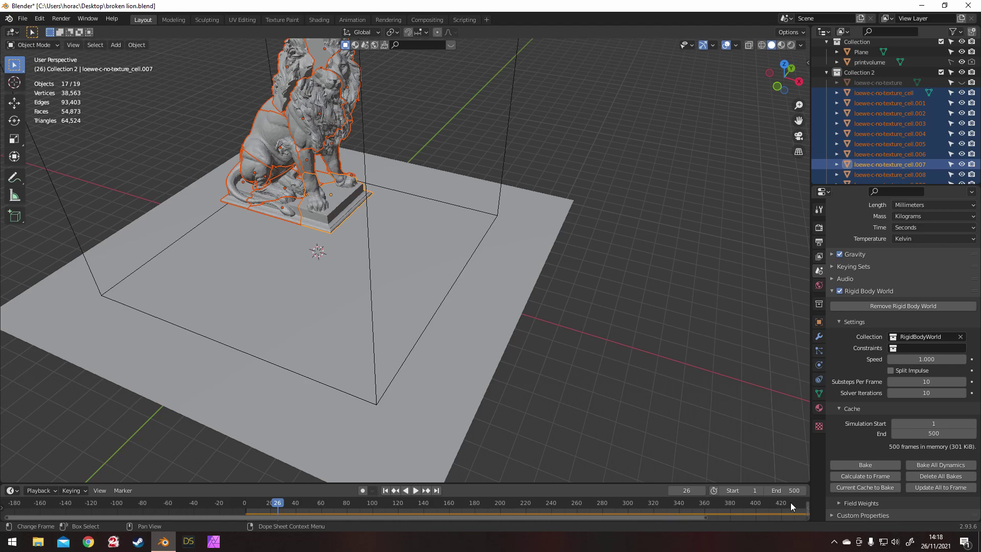
{"action": "left_click", "coordinate": [804, 504]}
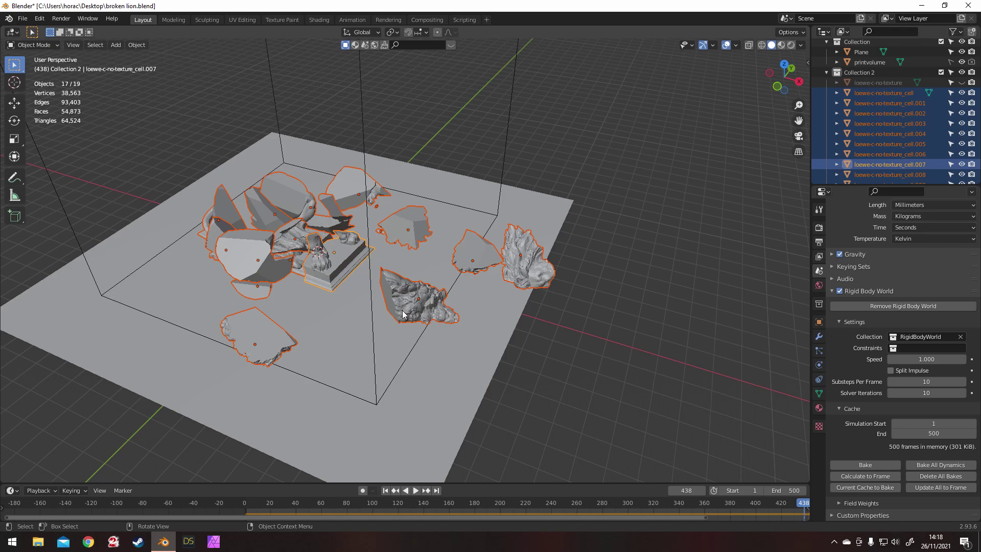
{"action": "key", "text": "ctrl+z"}
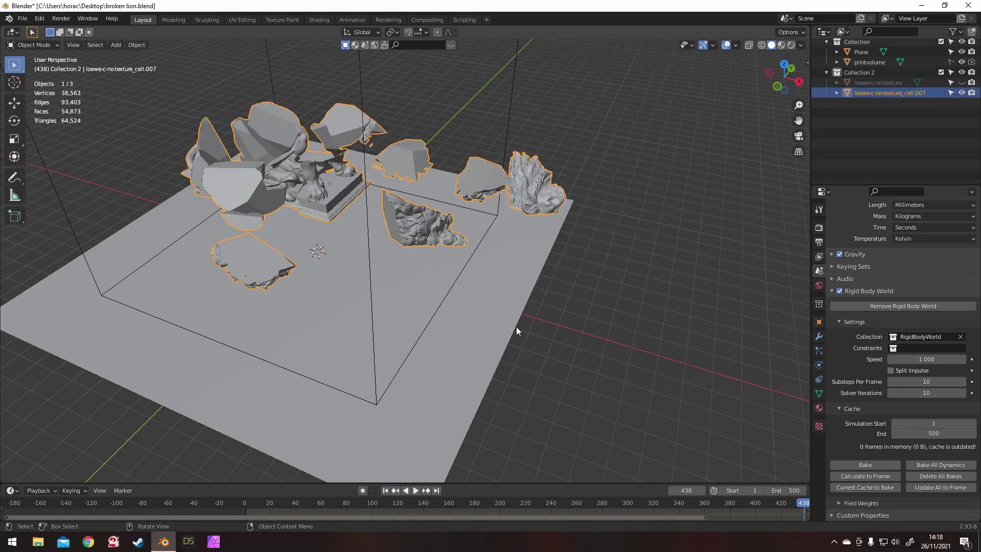
Step: Remove the rigid body physics from the joined lion fragments
{"action": "scroll", "coordinate": [903, 293], "scroll_direction": "up", "scroll_amount": 7}
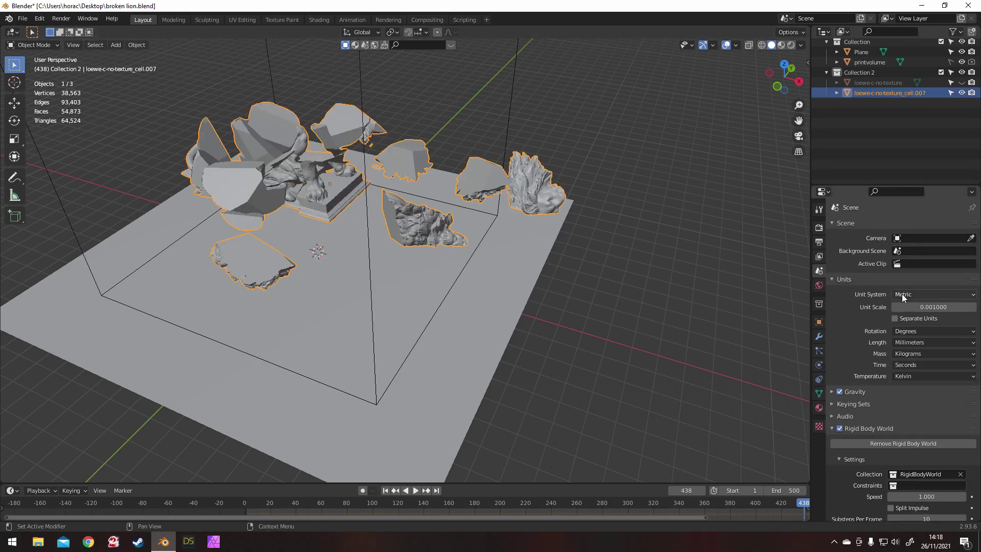
{"action": "left_click", "coordinate": [819, 364]}
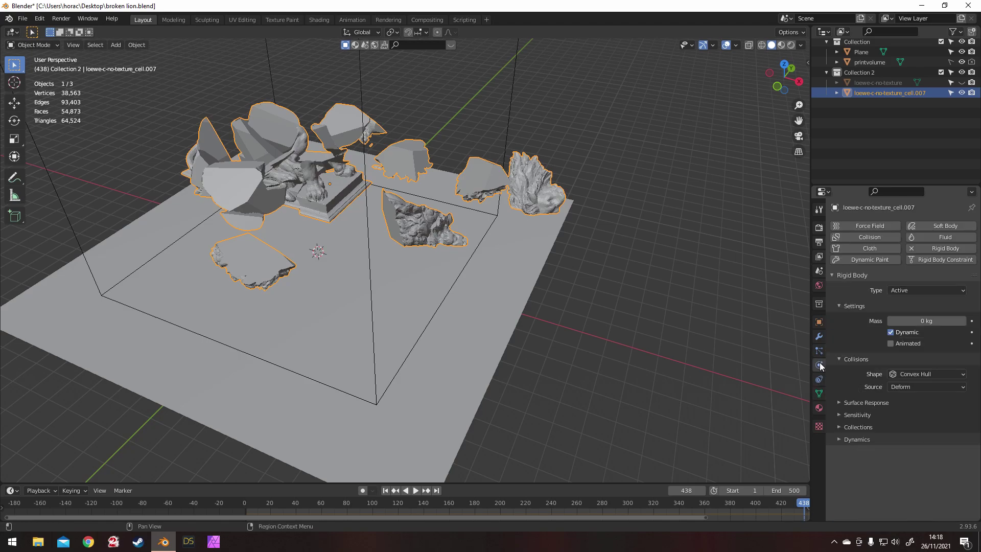
{"action": "left_click", "coordinate": [913, 249]}
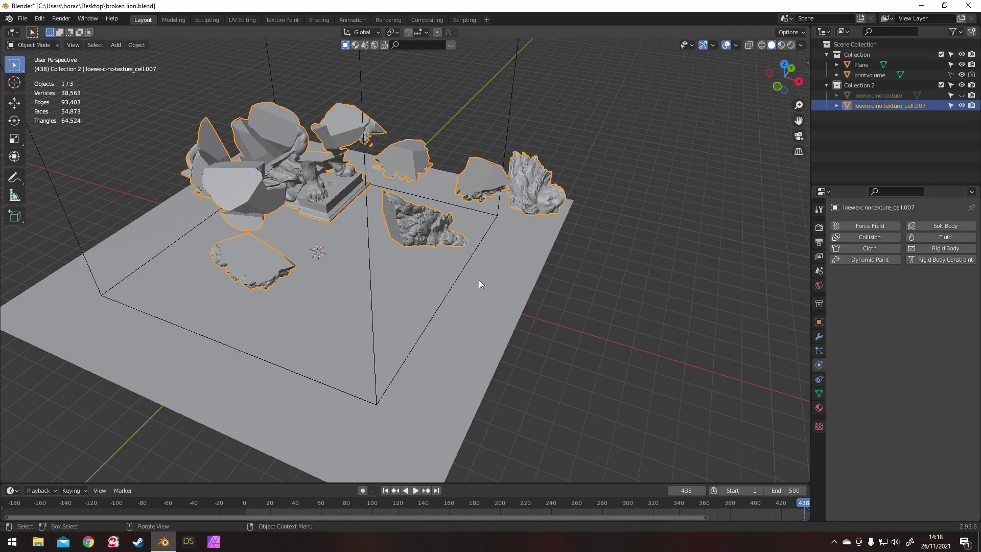
Step: Lower the joined lion fragments along Z toward the ground plane and scale them down uniformly to fit the print volume
{"action": "key", "text": "g"}
{"action": "key", "text": "z"}
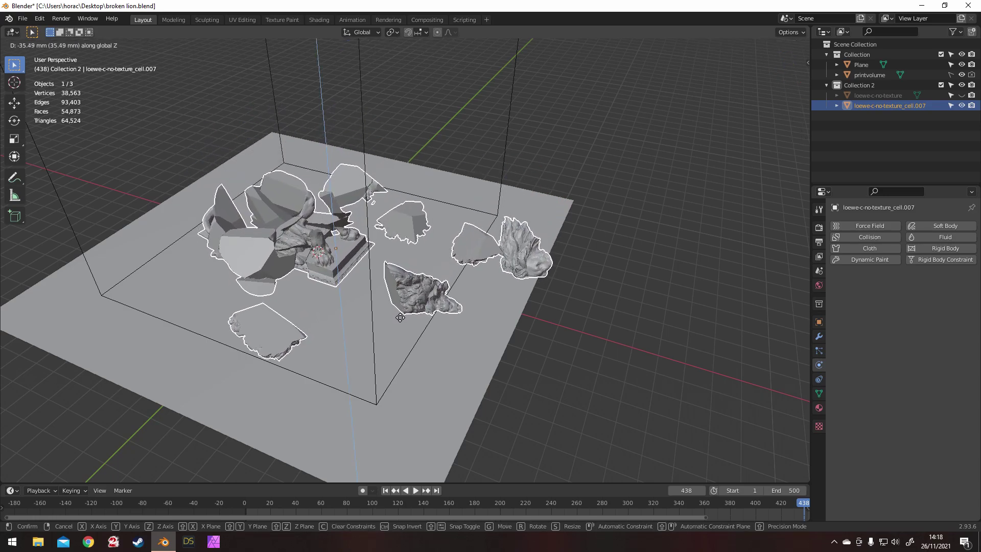
{"action": "left_click", "coordinate": [400, 318]}
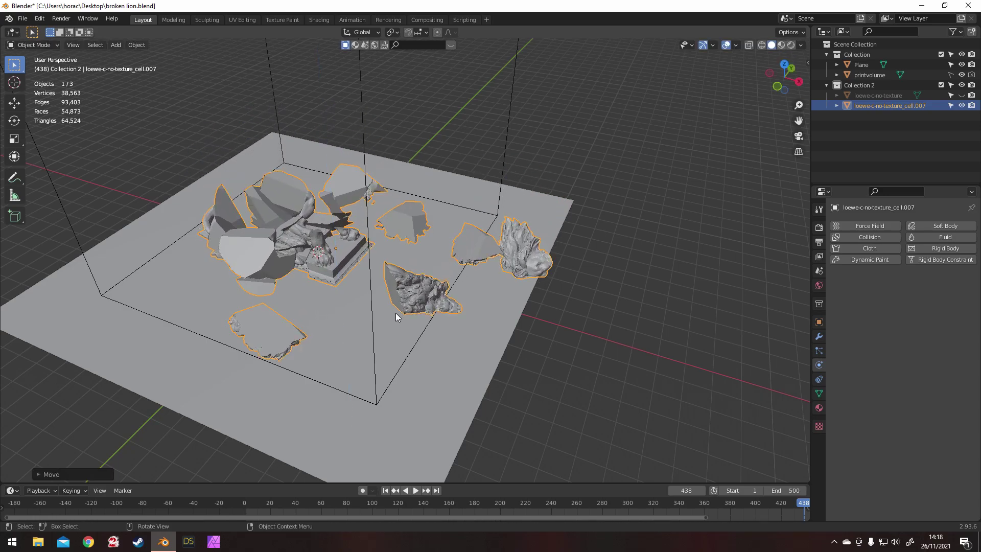
{"action": "key", "text": "s"}
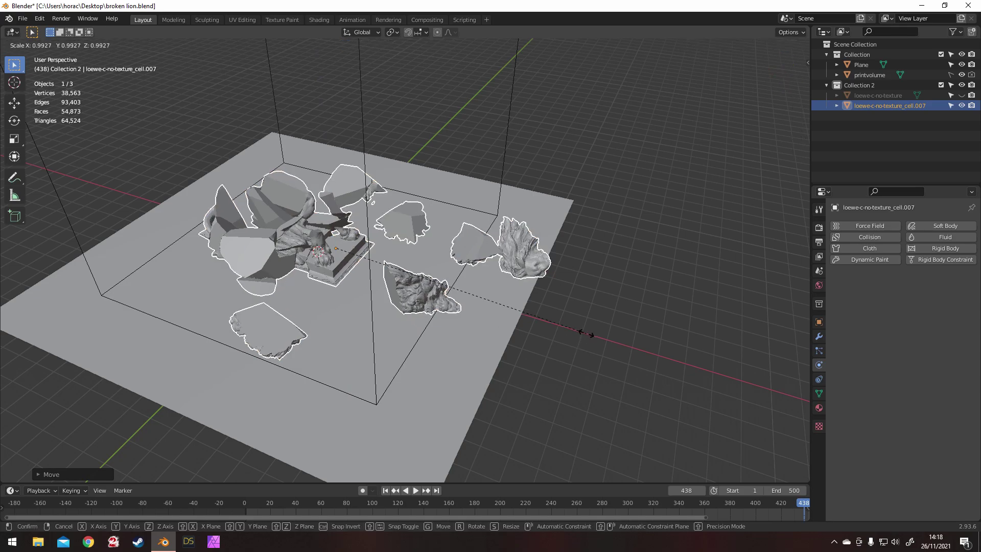
{"action": "left_click", "coordinate": [492, 316]}
Step: Reposition the lion fragments from the top view so they sit within the print volume's footprint
{"action": "key", "text": "KP_7"}
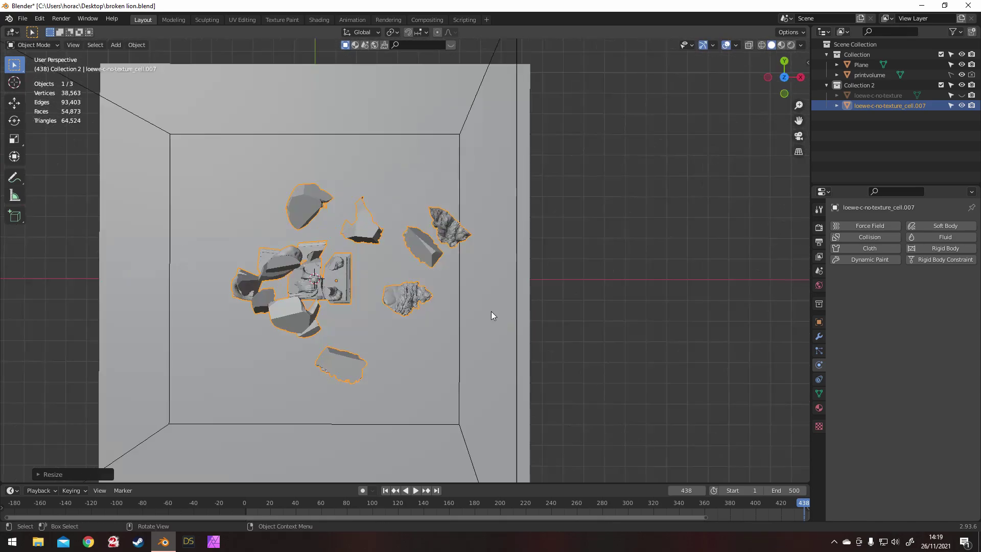
{"action": "key", "text": "g"}
{"action": "left_click", "coordinate": [415, 315]}
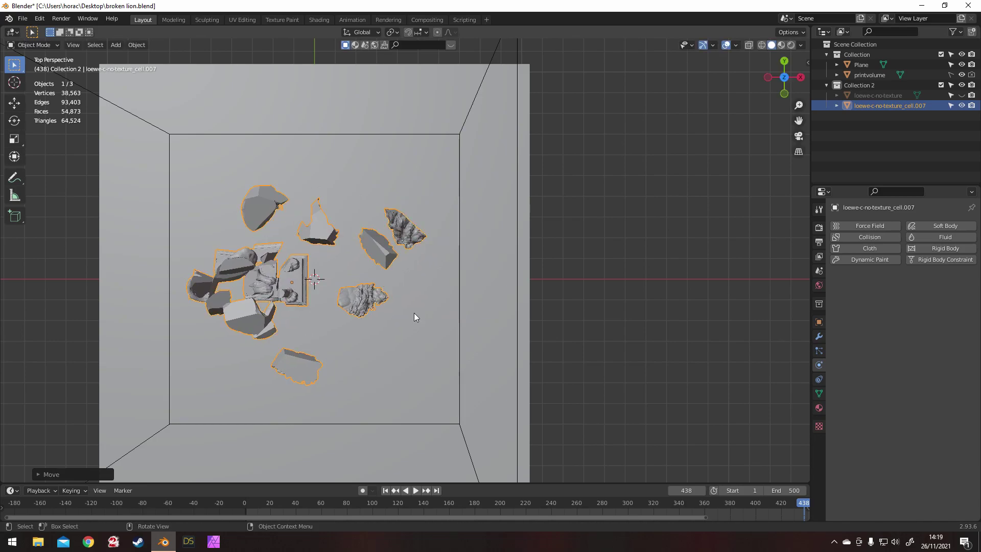
Step: Remove the ground plane's rigid body physics and give it a Catmull-Clark Subdivision Surface modifier with 2 viewport levels
{"action": "middle_click_drag", "start_coordinate": [414, 312], "coordinate": [382, 385]}
{"action": "left_click", "coordinate": [387, 344]}
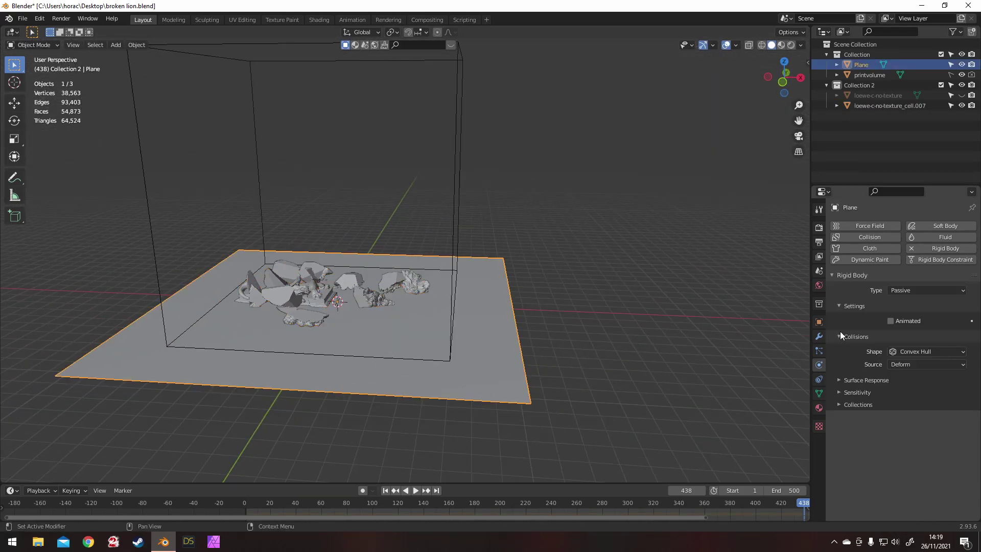
{"action": "left_click", "coordinate": [918, 250]}
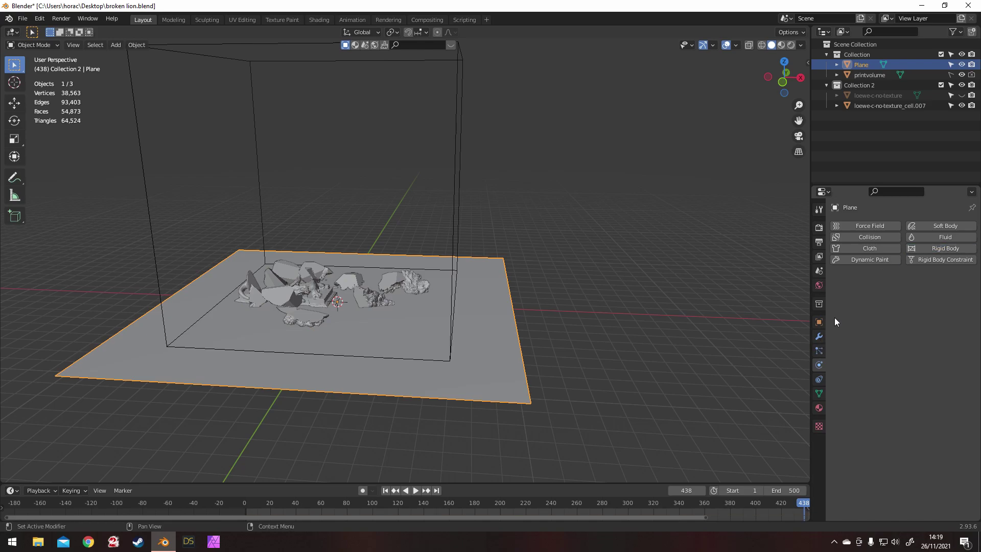
{"action": "left_click", "coordinate": [819, 337]}
{"action": "left_click", "coordinate": [870, 225]}
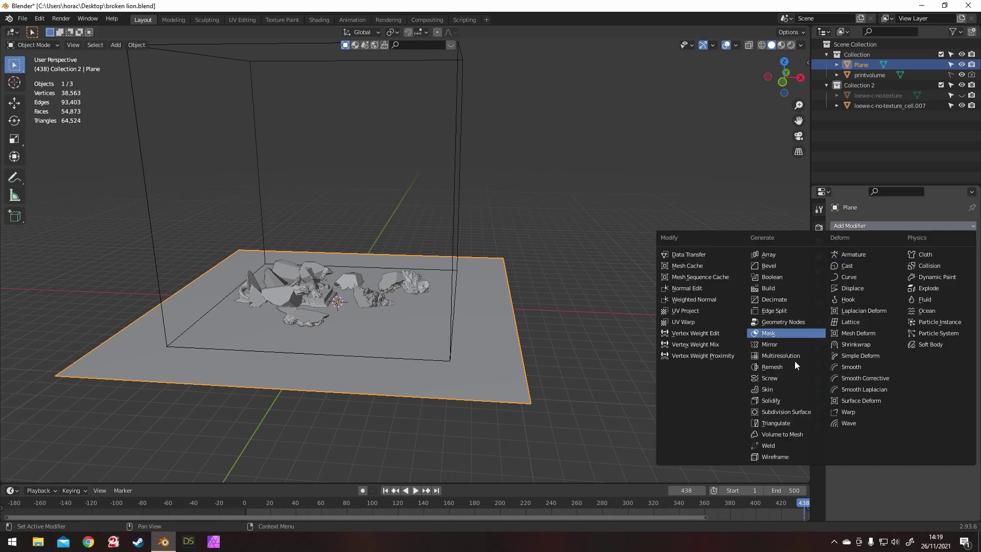
{"action": "left_click", "coordinate": [801, 411]}
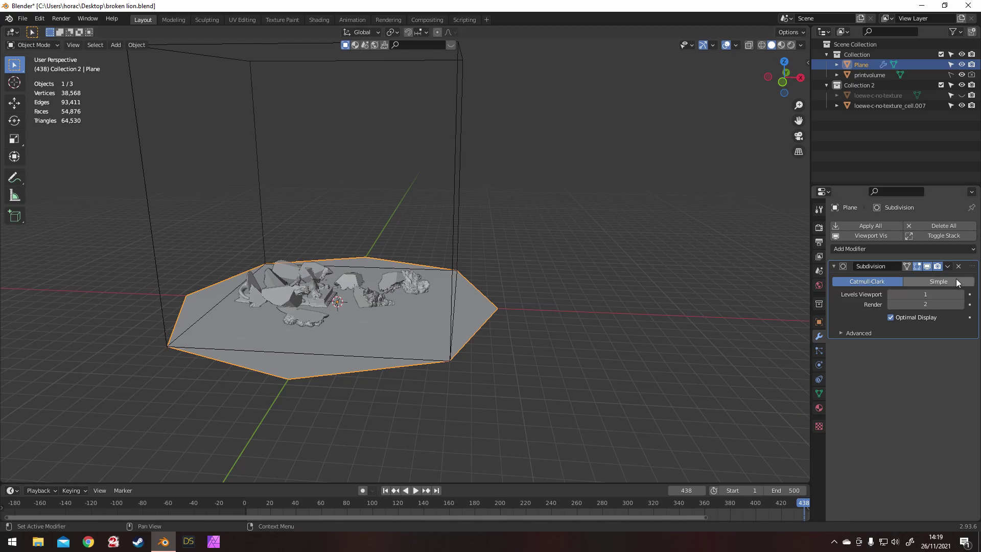
{"action": "left_click", "coordinate": [961, 295]}
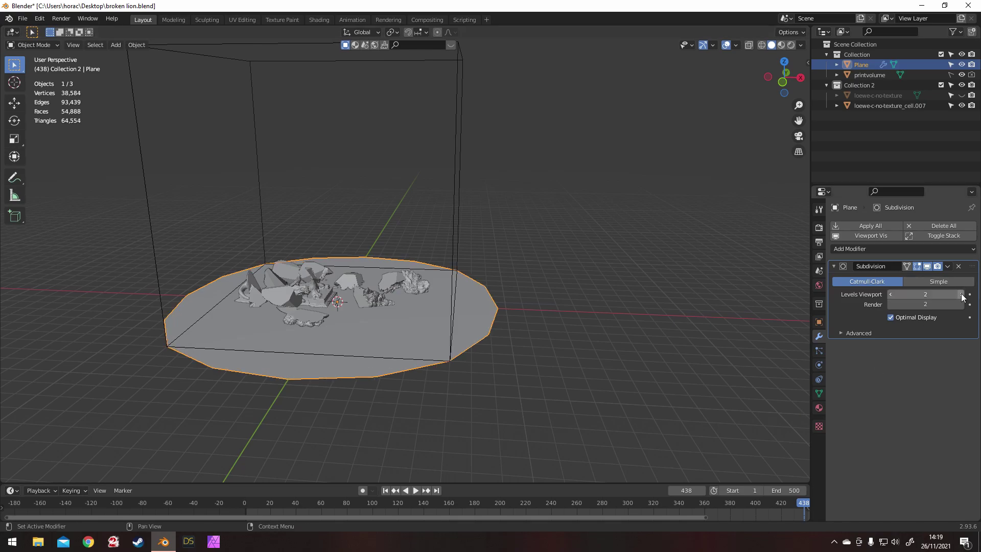
Step: Add a Solidify modifier with a thickness of 4 mm to the rounded ground plane
{"action": "left_click", "coordinate": [903, 248]}
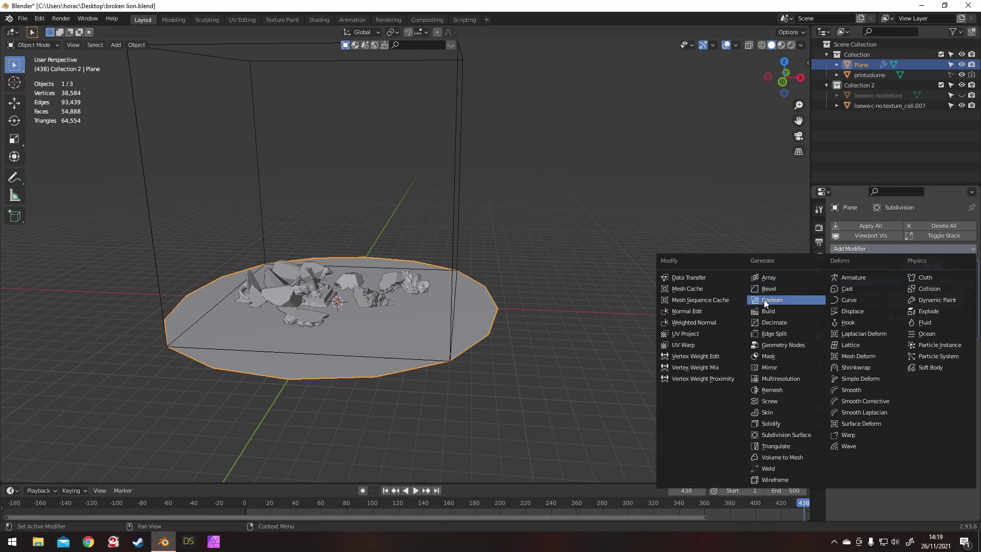
{"action": "left_click", "coordinate": [780, 423]}
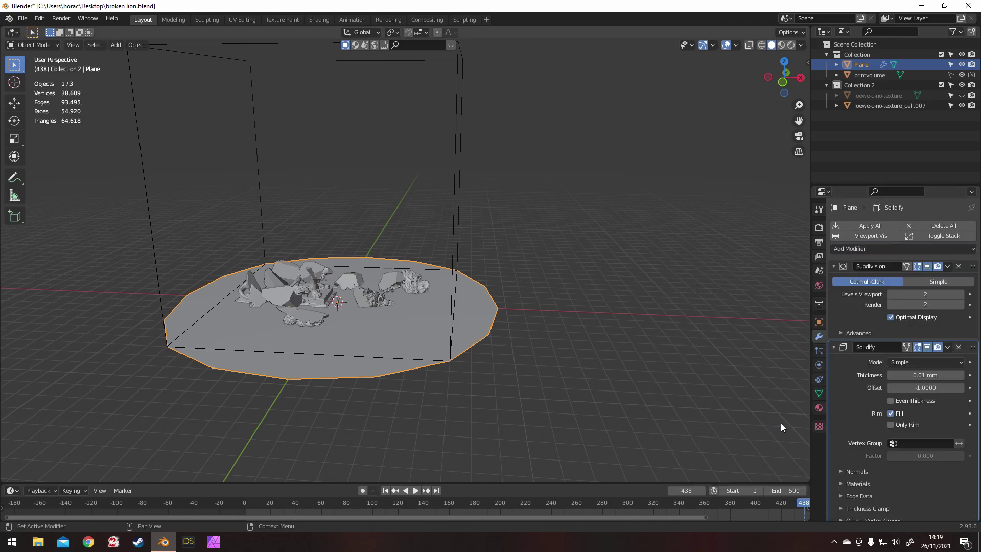
{"action": "left_click_drag", "start_coordinate": [920, 376], "coordinate": [927, 375]}
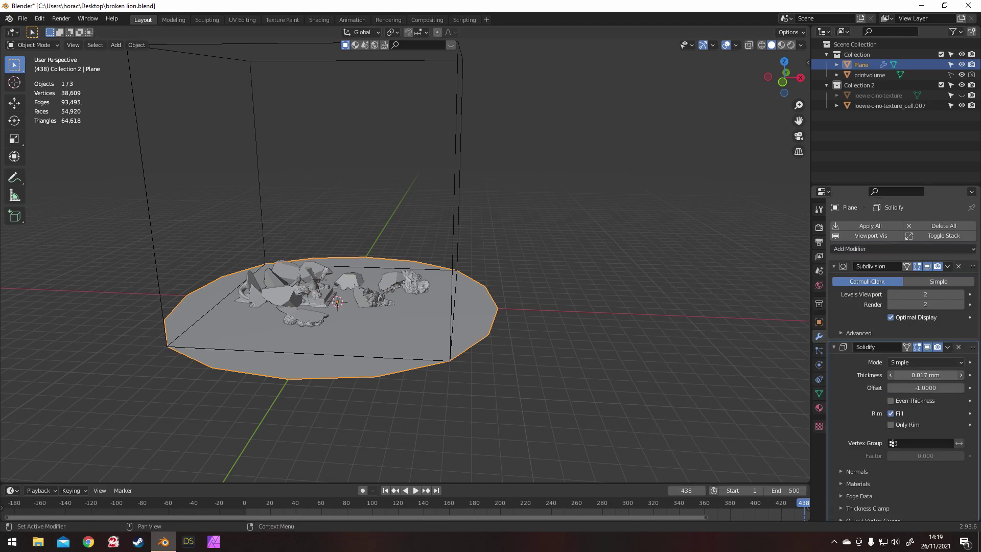
{"action": "left_click", "coordinate": [925, 375]}
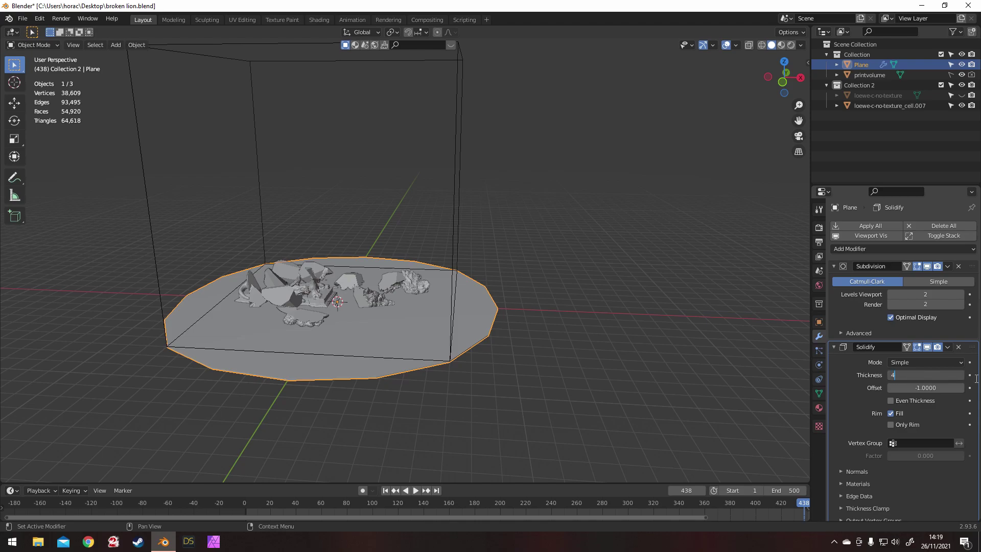
{"action": "key", "text": "Return"}
Step: Raise the disc slightly along Z to meet the undersides of the fragments, and apply all of its modifiers
{"action": "middle_click_drag", "start_coordinate": [455, 278], "coordinate": [421, 248]}
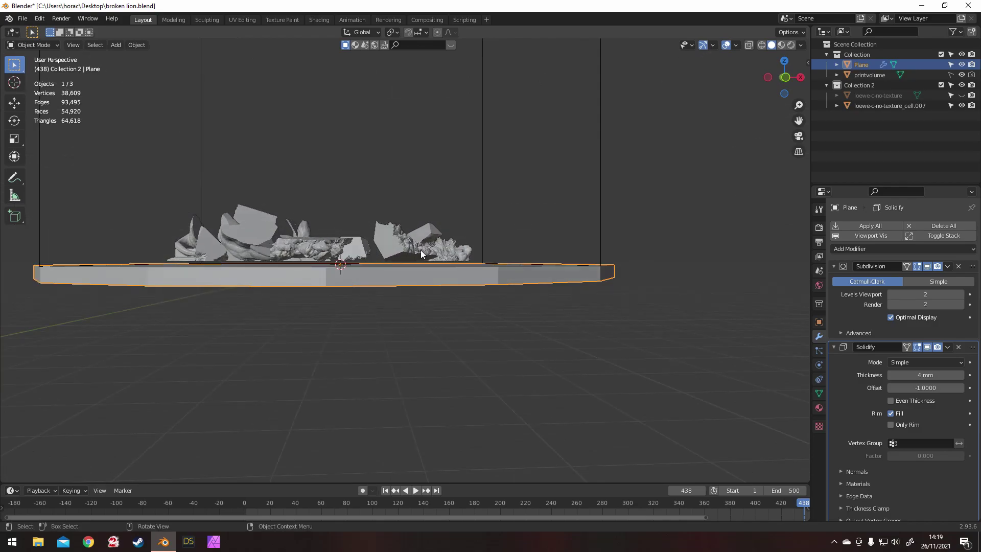
{"action": "key", "text": "KP_1"}
{"action": "key", "text": "g"}
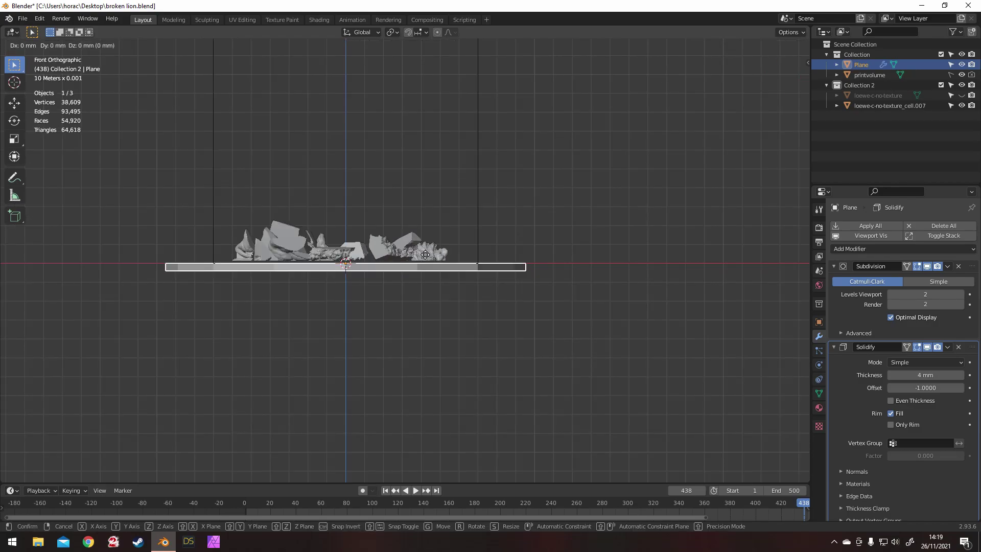
{"action": "key", "text": "z"}
{"action": "left_click", "coordinate": [418, 244]}
{"action": "middle_click_drag", "start_coordinate": [418, 243], "coordinate": [409, 284]}
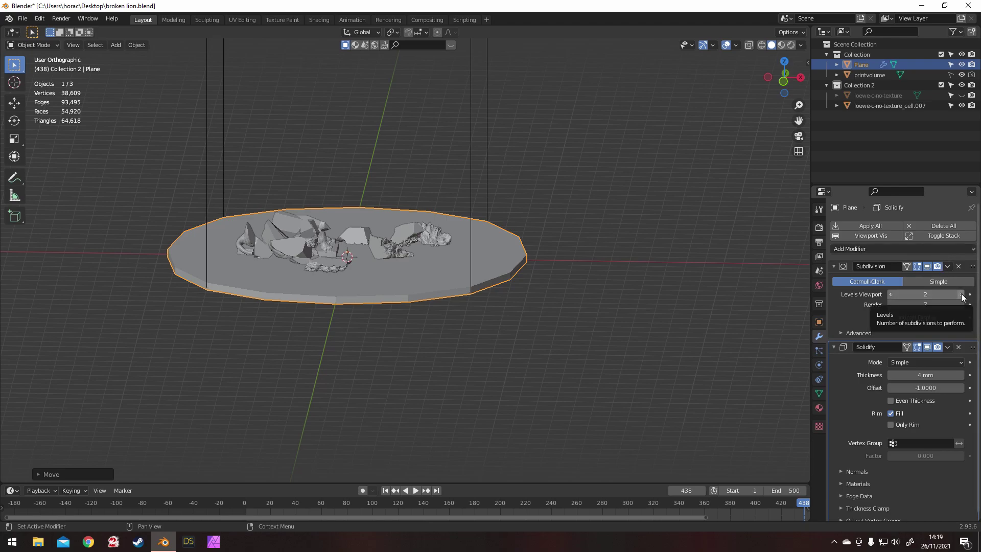
{"action": "left_click", "coordinate": [878, 226]}
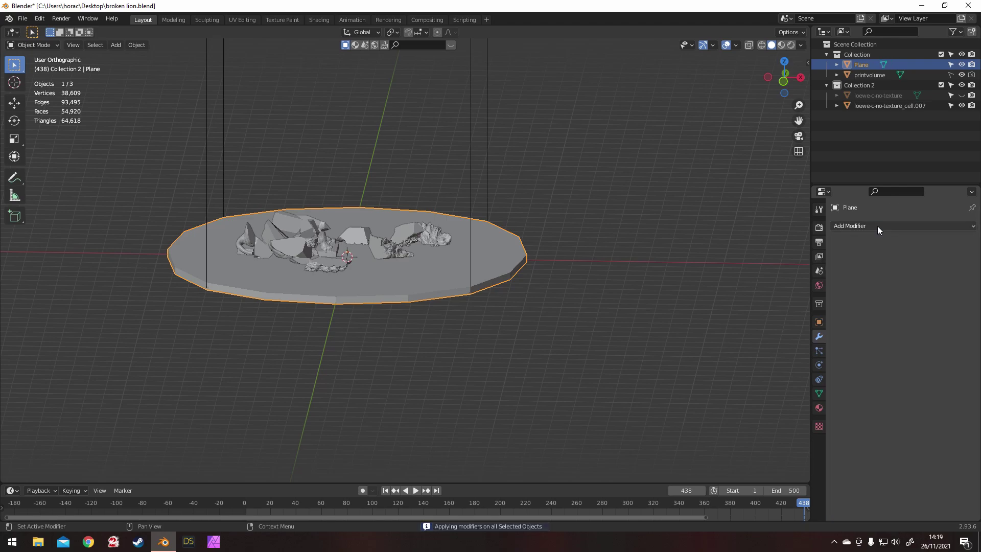
Step: Select the disc's top faces by similar normal in Edit Mode and scale them inward slightly to slope the rim
{"action": "key", "text": "Tab"}
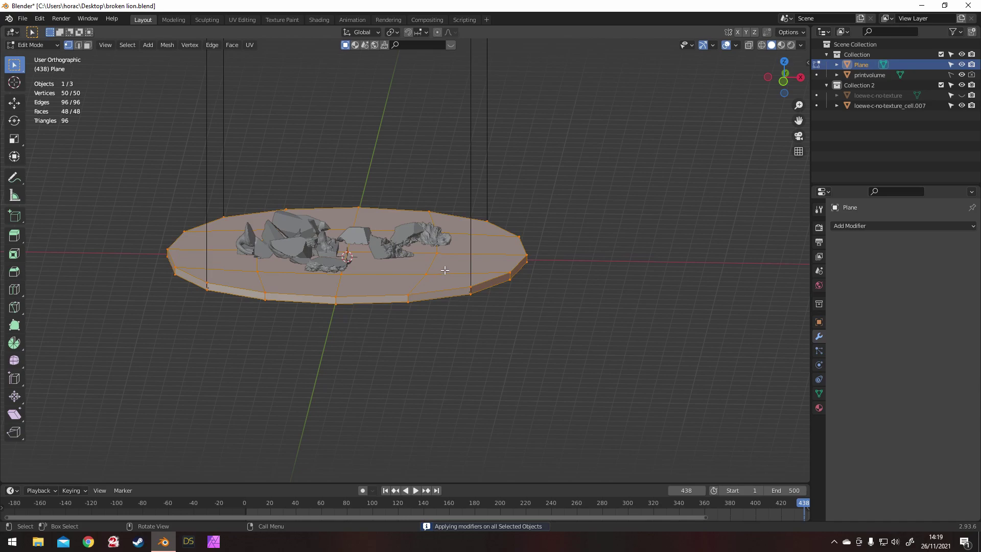
{"action": "key", "text": "3"}
{"action": "left_click", "coordinate": [446, 270]}
{"action": "left_click", "coordinate": [127, 45]}
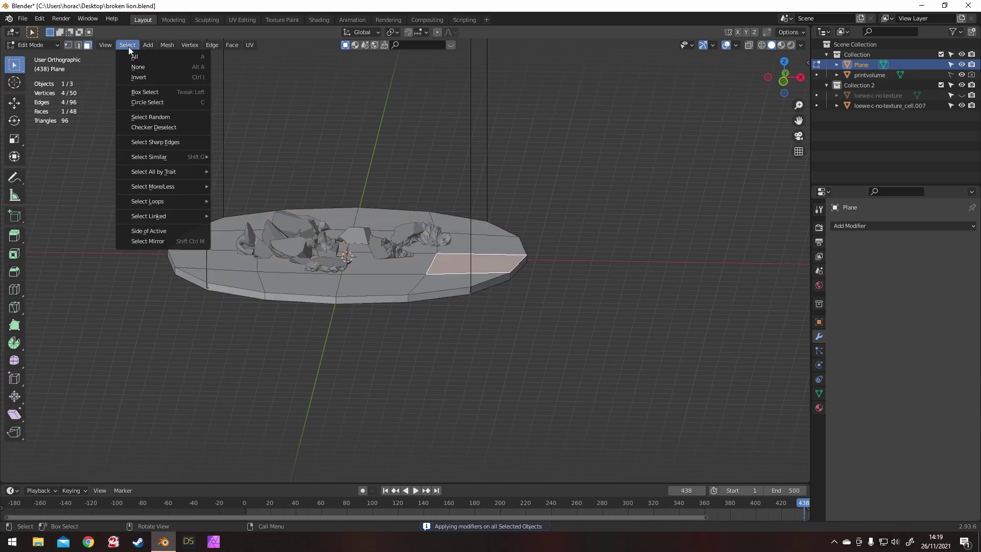
{"action": "mouse_move", "coordinate": [159, 157]}
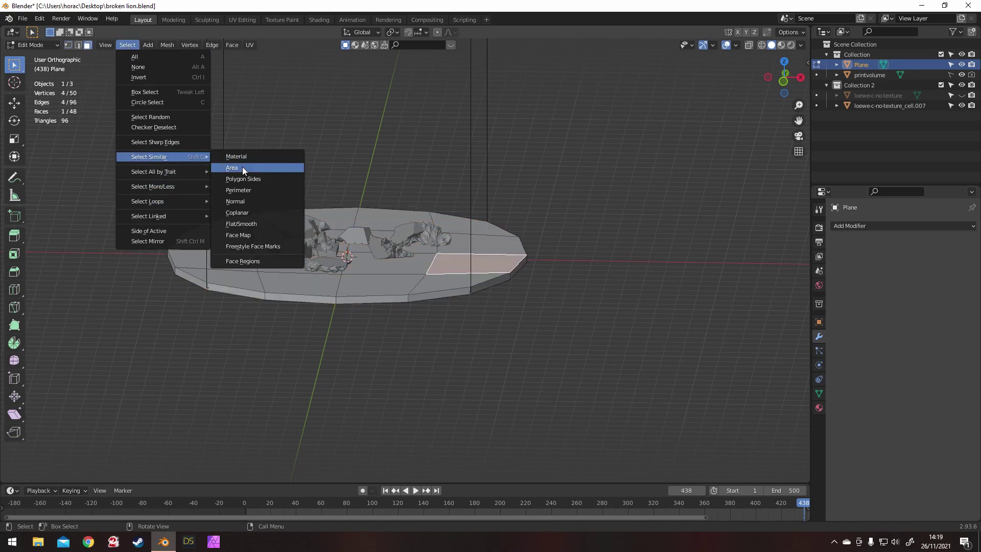
{"action": "left_click", "coordinate": [238, 202]}
{"action": "key", "text": "s"}
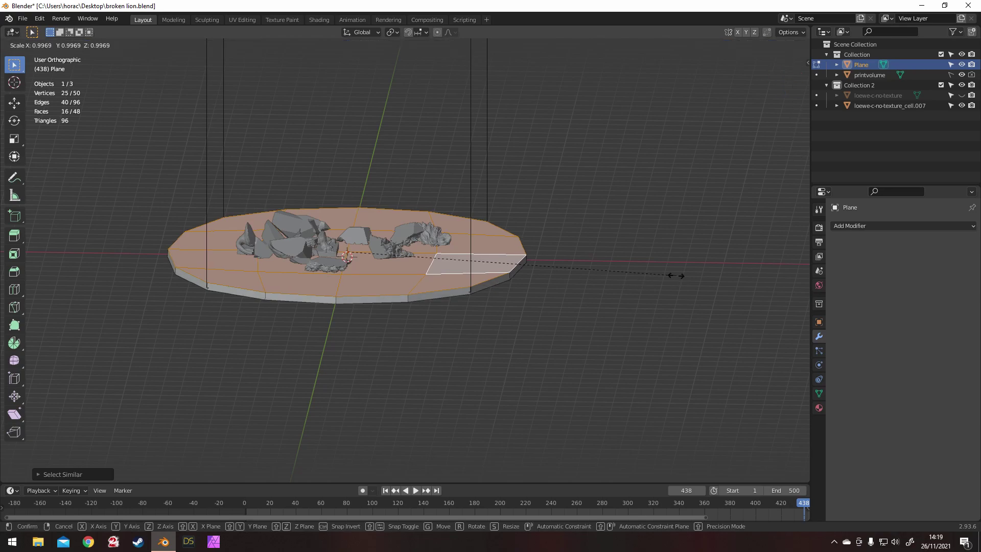
{"action": "left_click", "coordinate": [662, 276]}
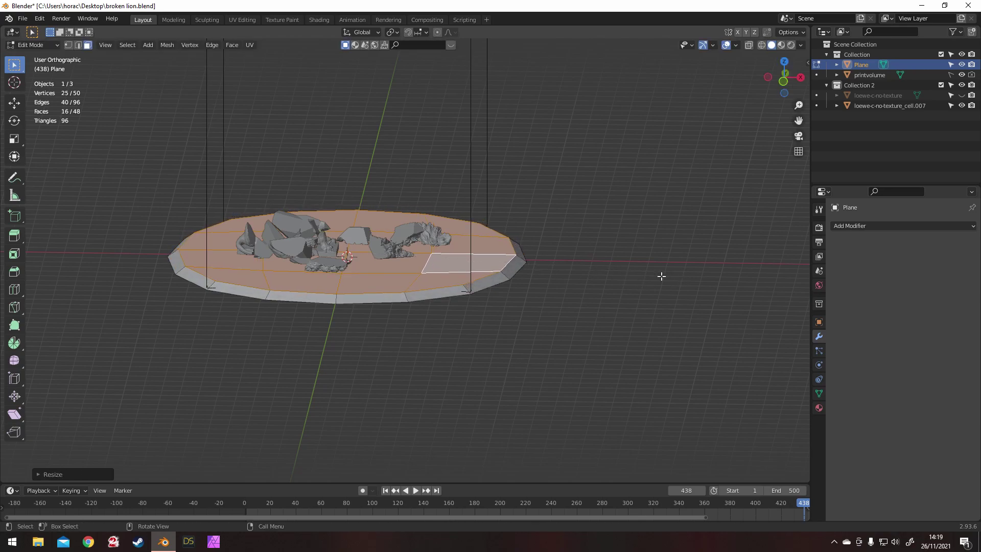
{"action": "key", "text": "Tab"}
Step: Scale the whole disc down to about 0.65 to fit the print volume, and stretch it by about 1.12 along Z
{"action": "middle_click_drag", "start_coordinate": [556, 267], "coordinate": [530, 326]}
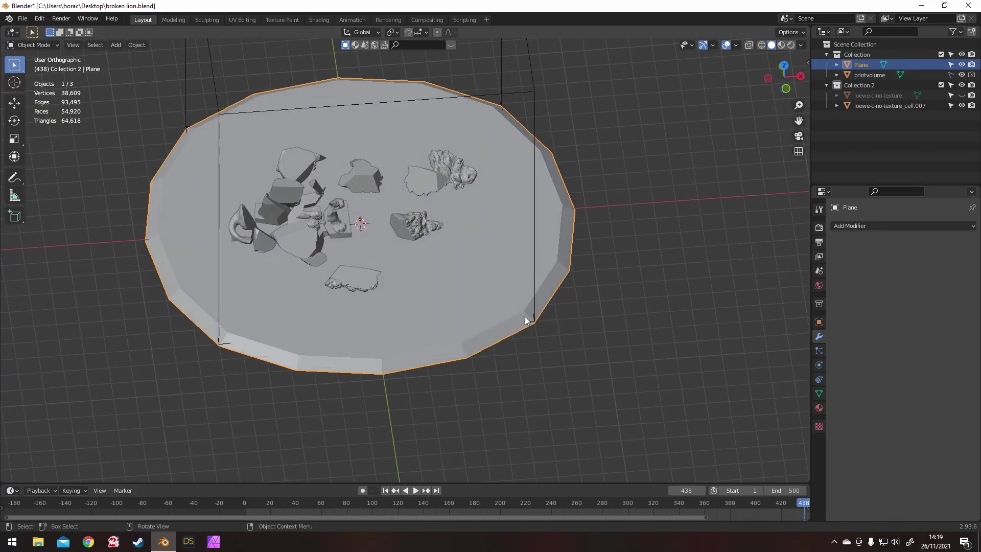
{"action": "key", "text": "s"}
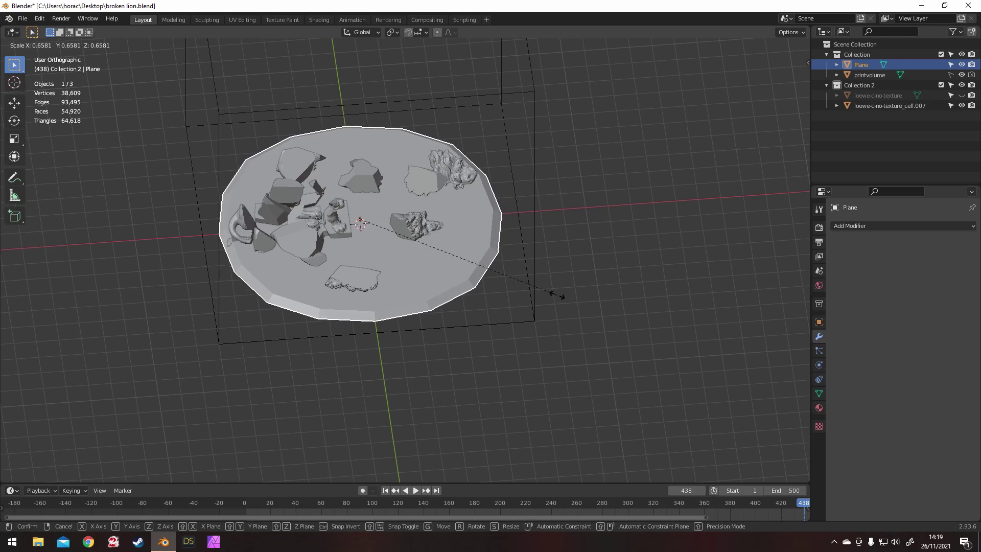
{"action": "left_click", "coordinate": [549, 293]}
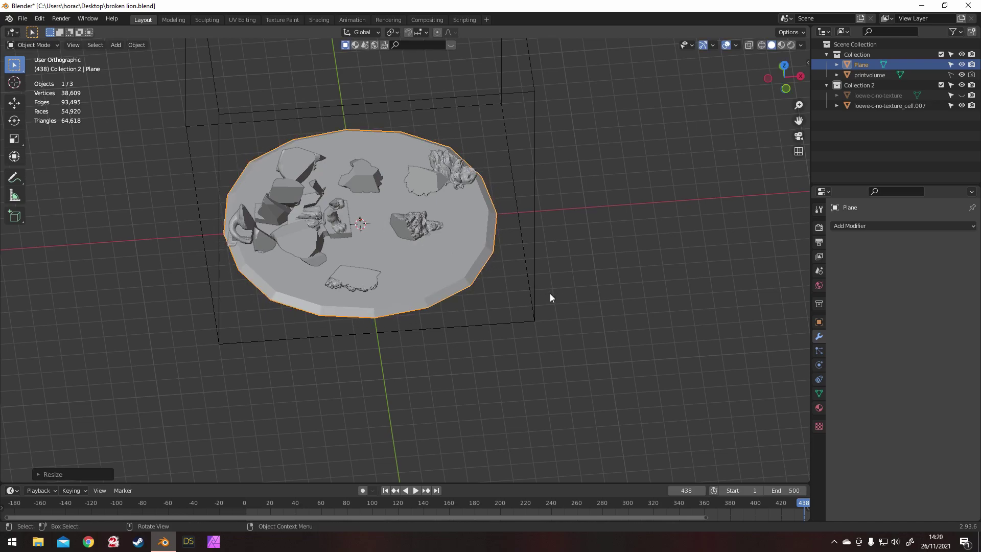
{"action": "middle_click_drag", "start_coordinate": [549, 293], "coordinate": [539, 238]}
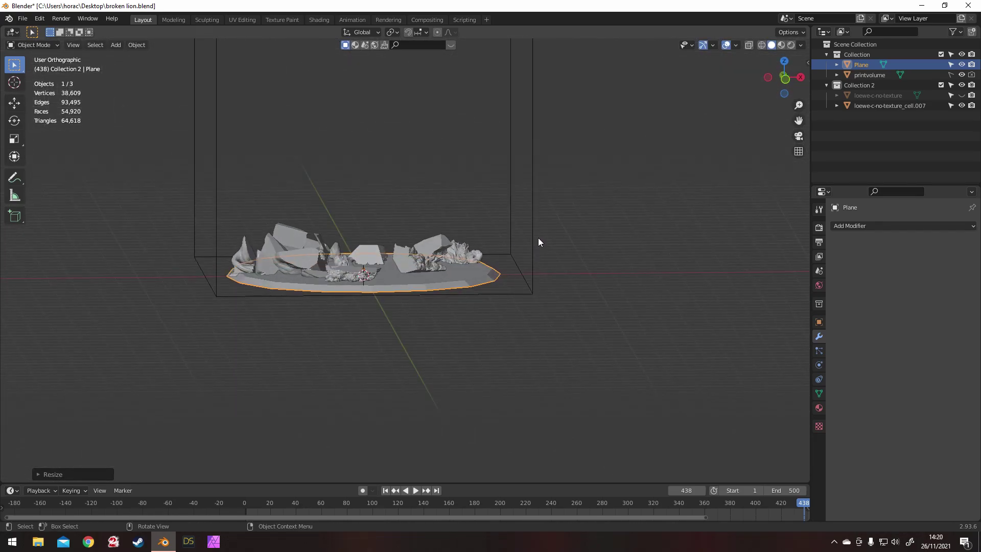
{"action": "key", "text": "s"}
{"action": "key", "text": "z"}
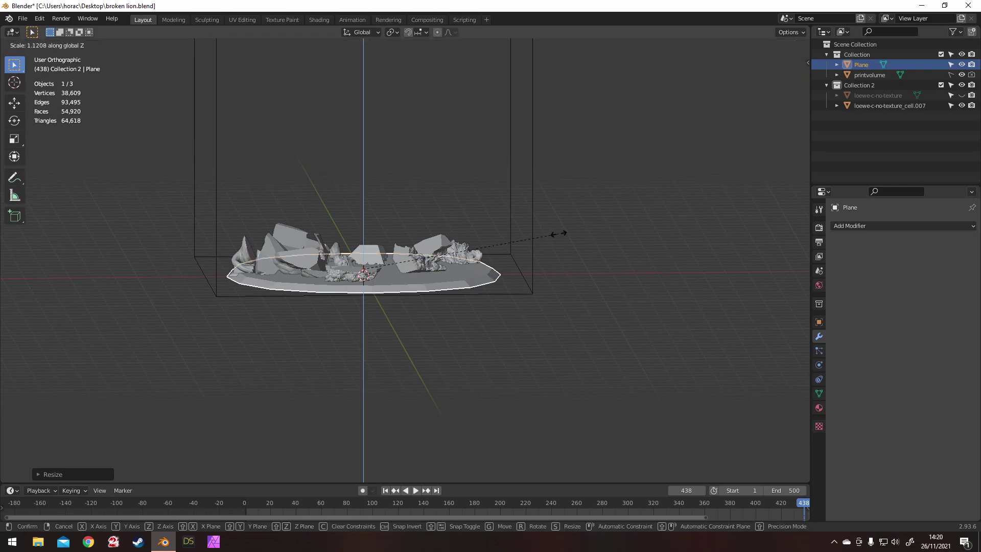
{"action": "left_click", "coordinate": [559, 231]}
Step: Join the disc base and the lion fragments into one object, with cell .007 as the active object
{"action": "middle_click_drag", "start_coordinate": [559, 232], "coordinate": [447, 275]}
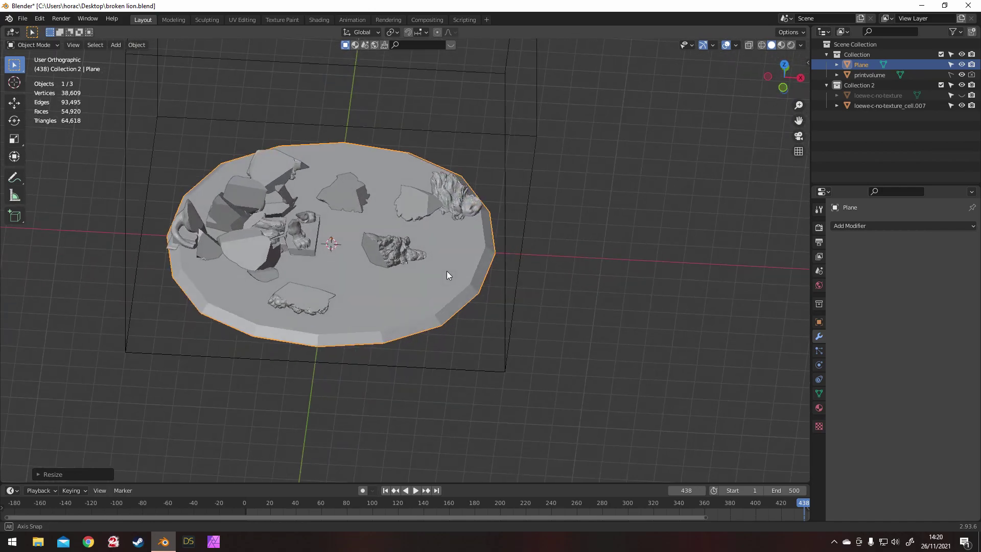
{"action": "left_click", "coordinate": [394, 253], "text": "shift"}
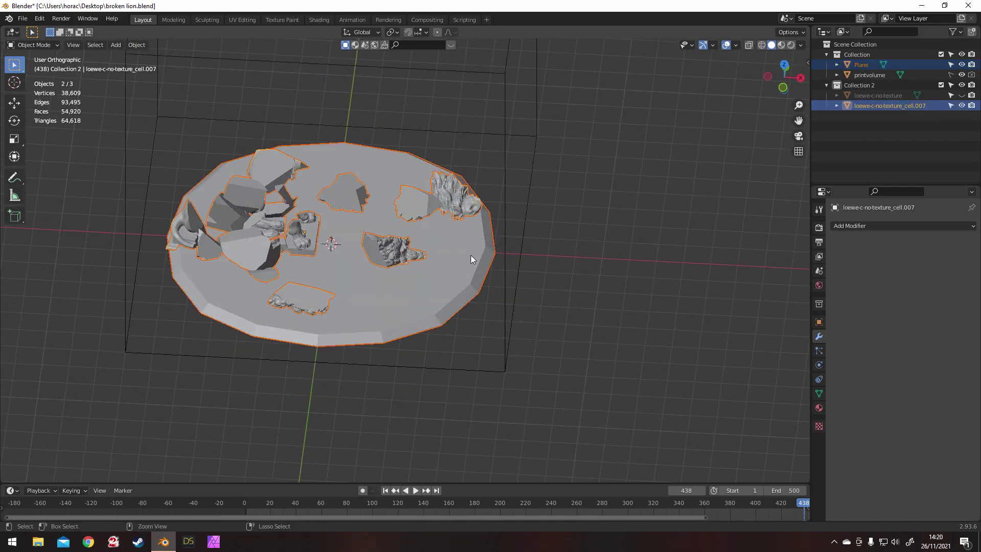
{"action": "key", "text": "ctrl+j"}
Step: Try a voxel Remesh modifier with a 0.1 mm voxel size on the joined lion and base
{"action": "left_click", "coordinate": [846, 226]}
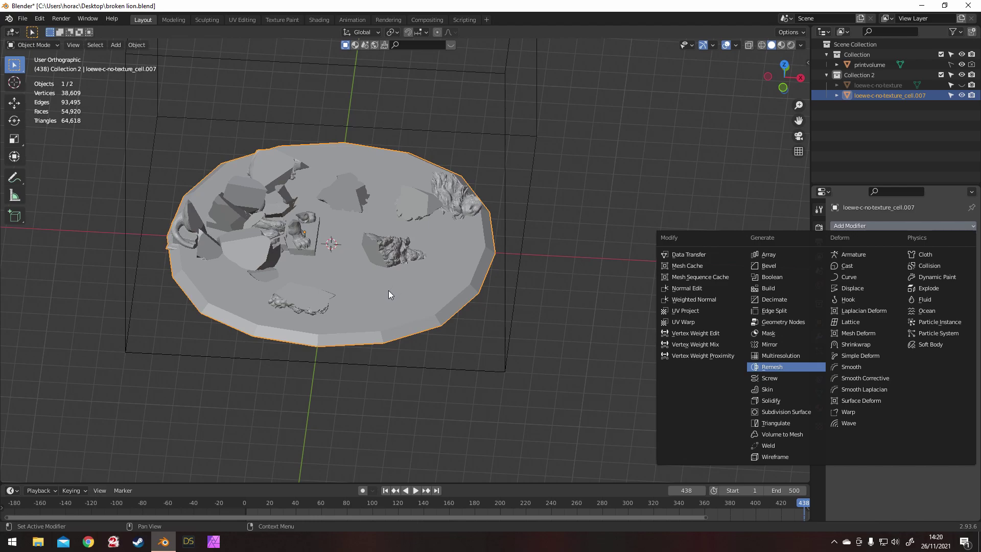
{"action": "key", "text": "Return"}
{"action": "scroll", "coordinate": [363, 274], "scroll_direction": "up", "scroll_amount": 3}
{"action": "middle_click_drag", "start_coordinate": [363, 274], "coordinate": [478, 242]}
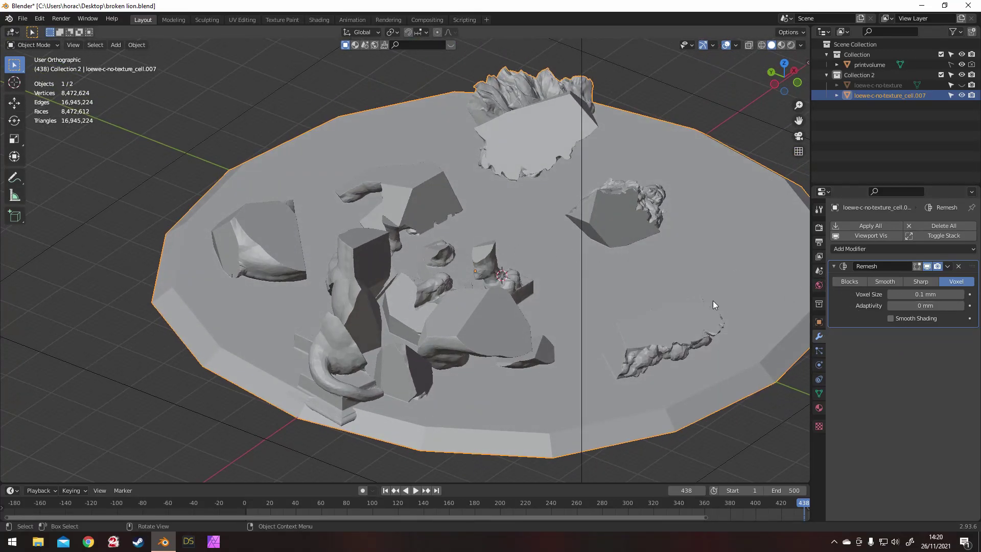
{"action": "scroll", "coordinate": [712, 304], "scroll_direction": "down", "scroll_amount": 2}
{"action": "left_click", "coordinate": [959, 267]}
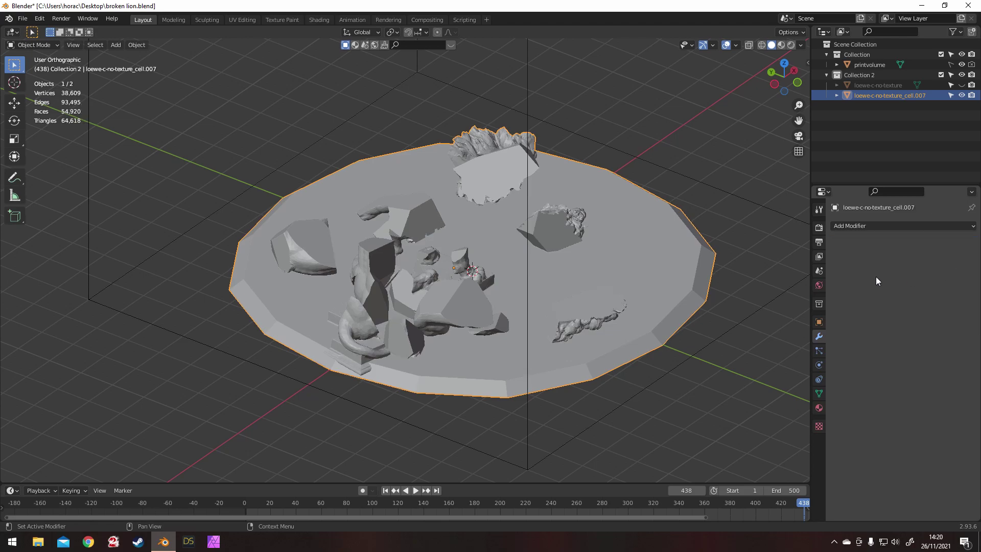
{"action": "middle_click_drag", "start_coordinate": [669, 261], "coordinate": [598, 317]}
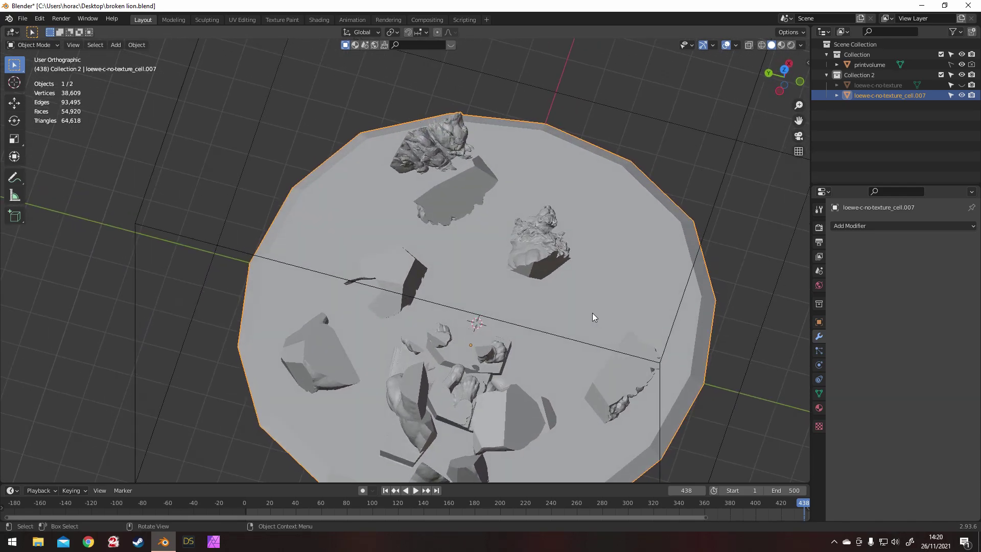
{"action": "scroll", "coordinate": [590, 311], "scroll_direction": "down", "scroll_amount": 5}
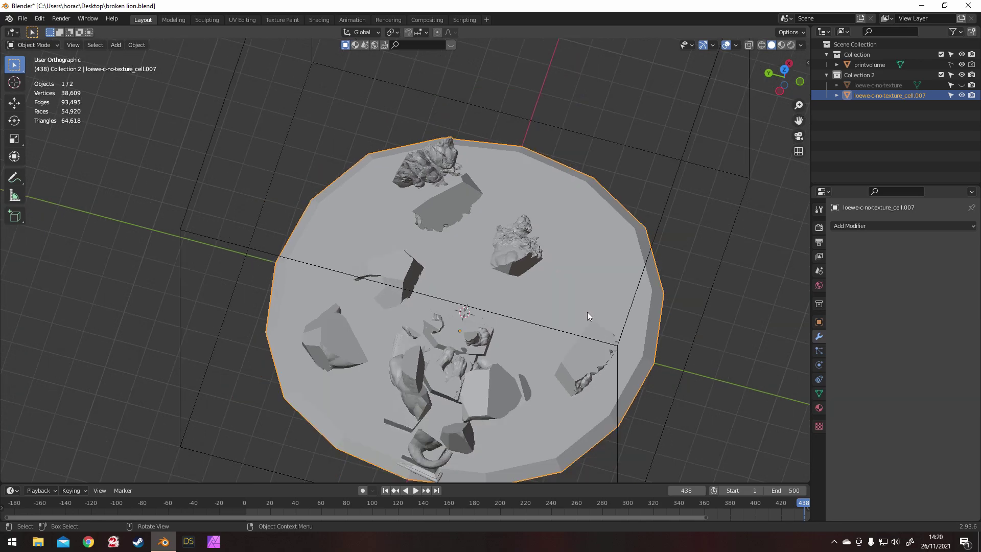